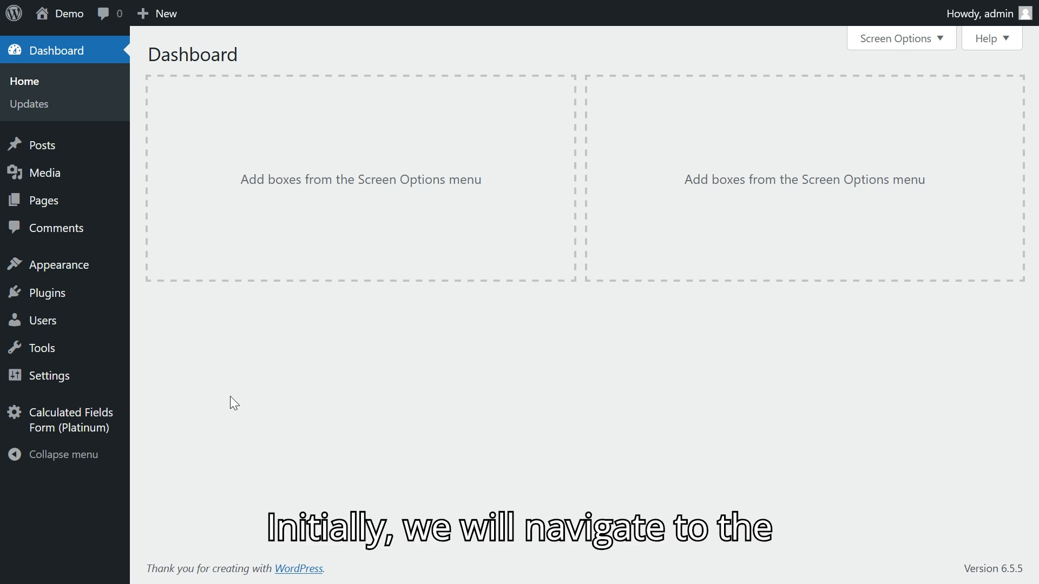
Step: Open the Spreadsheet Integration settings of Calculated Fields Form and follow the link to the Google Developer Console
mouse_move(93, 430)
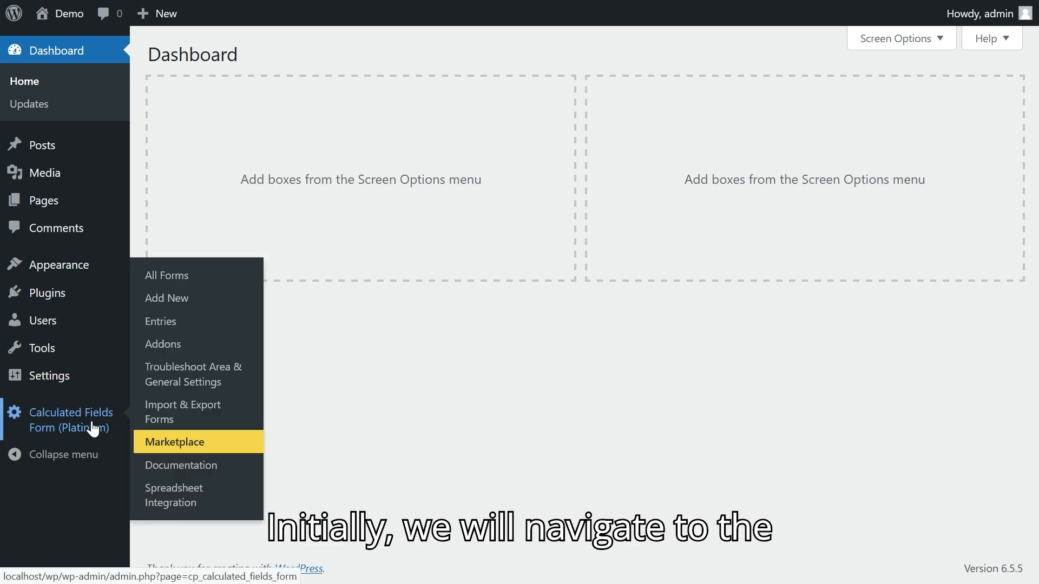
left_click(158, 501)
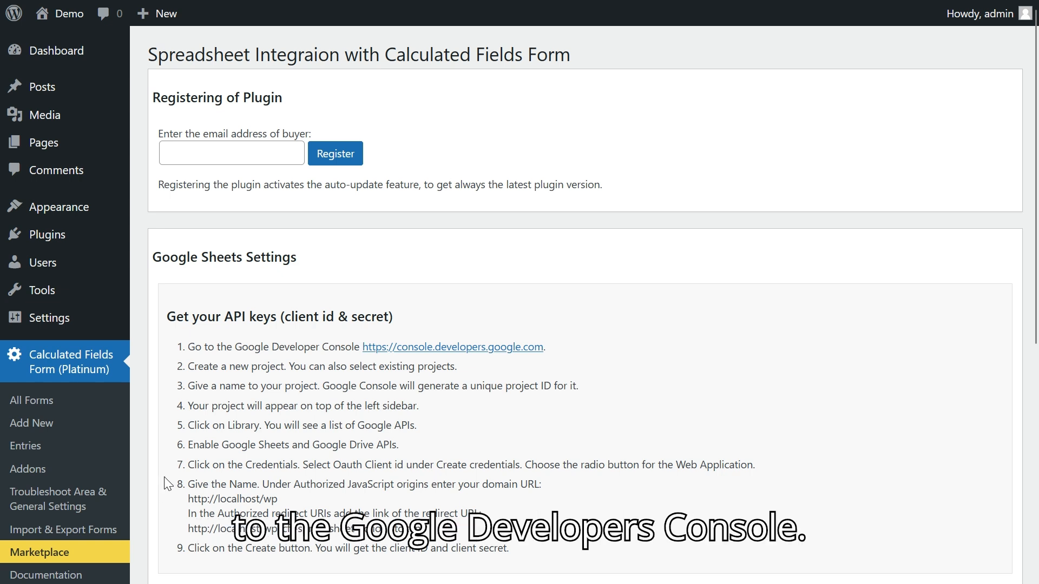
left_click(433, 348)
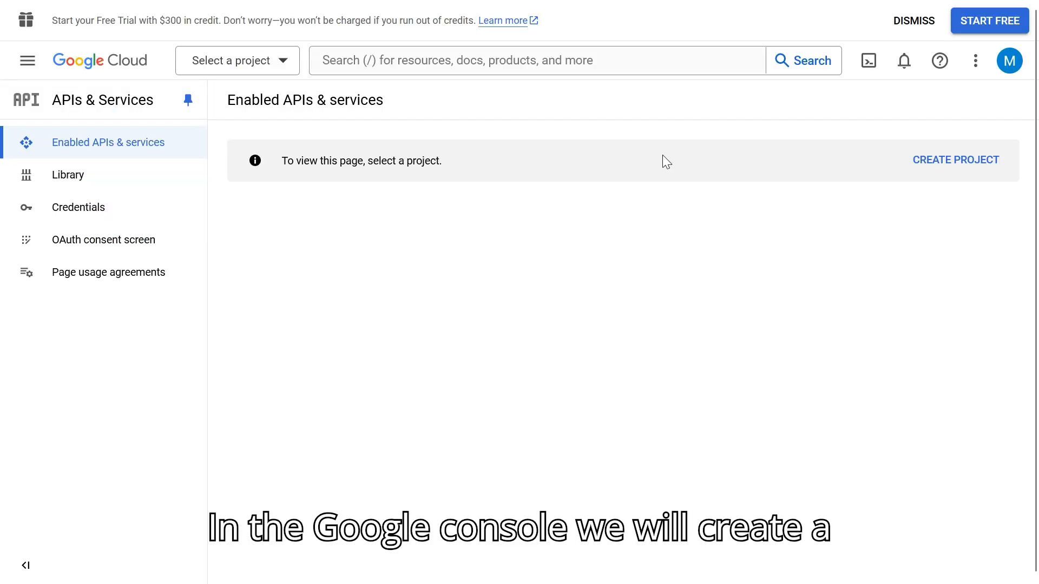
Step: Create a Google Cloud project named "my cff spreadsheet" with no organization and dismiss the project notification
left_click(952, 166)
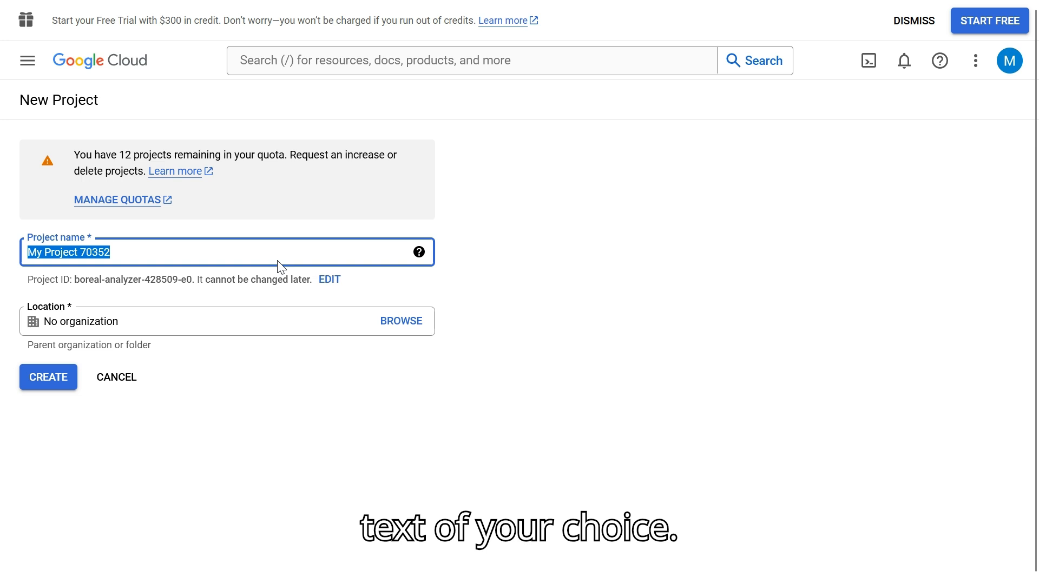
type("my cff spreadsheet")
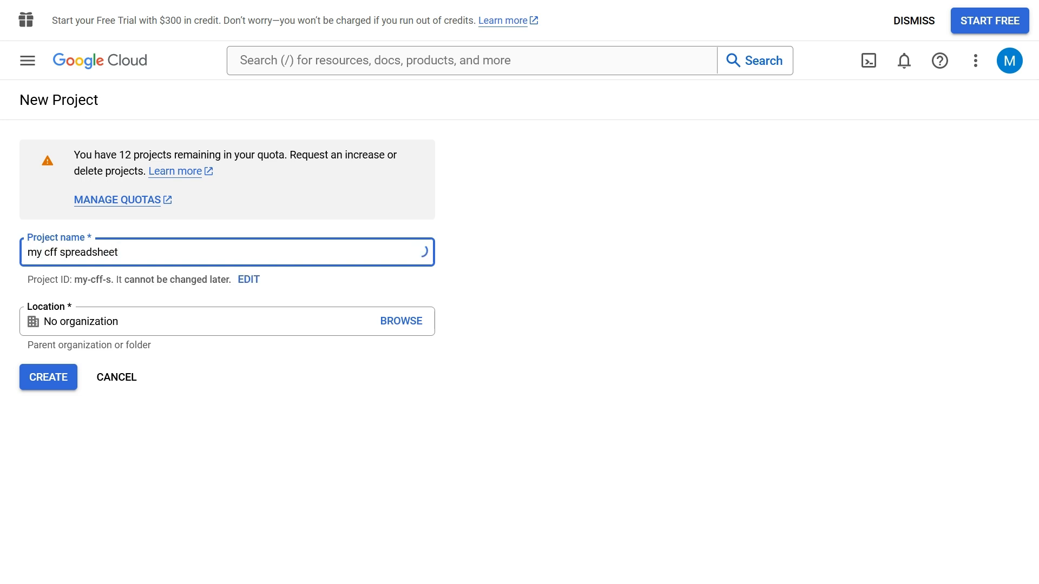
left_click(34, 378)
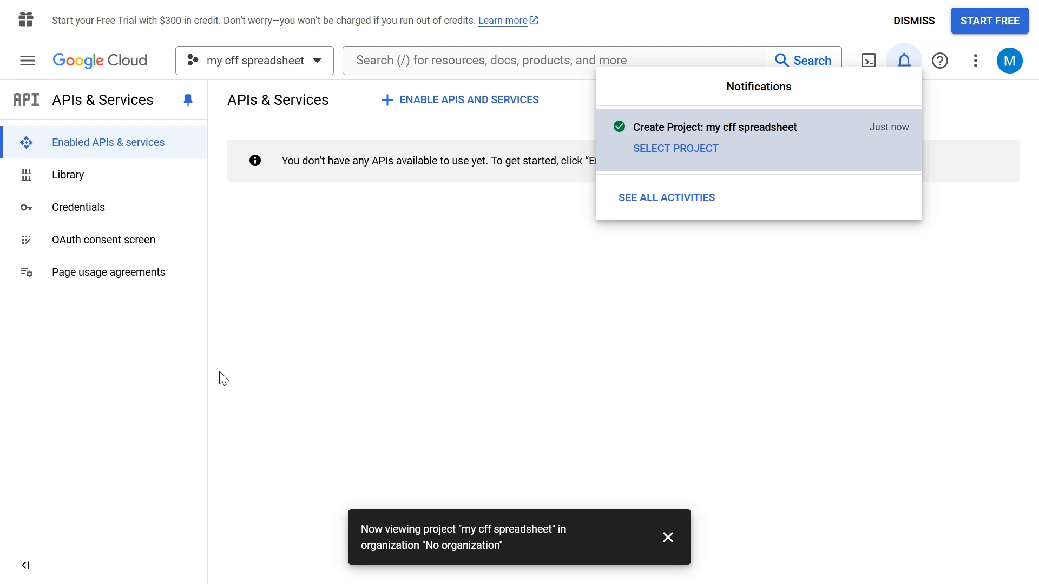
left_click(668, 537)
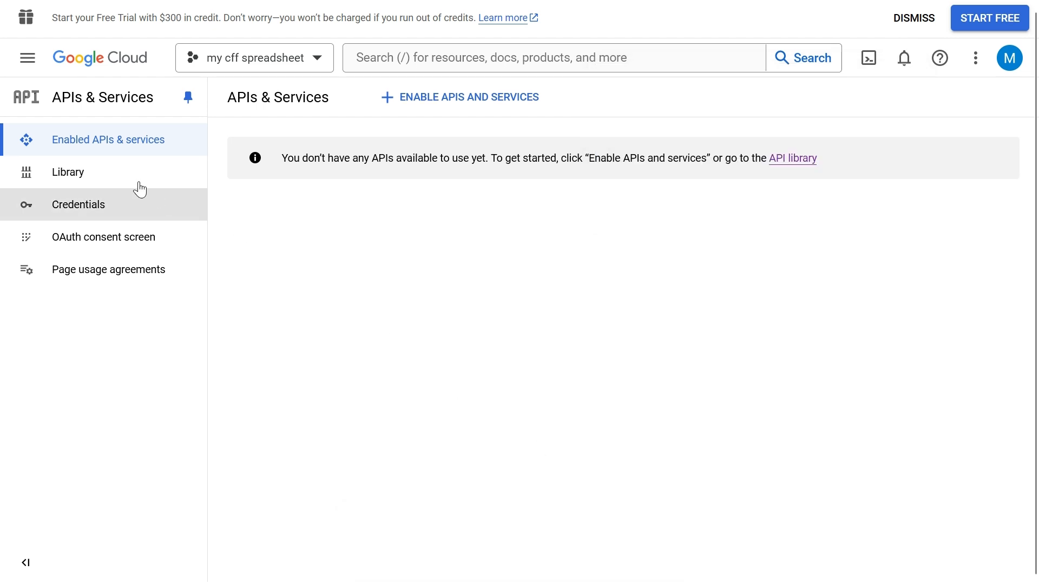
Step: Enable the Google Sheets API and, after searching the API Library for "drive", the Google Drive API for the project
left_click(93, 173)
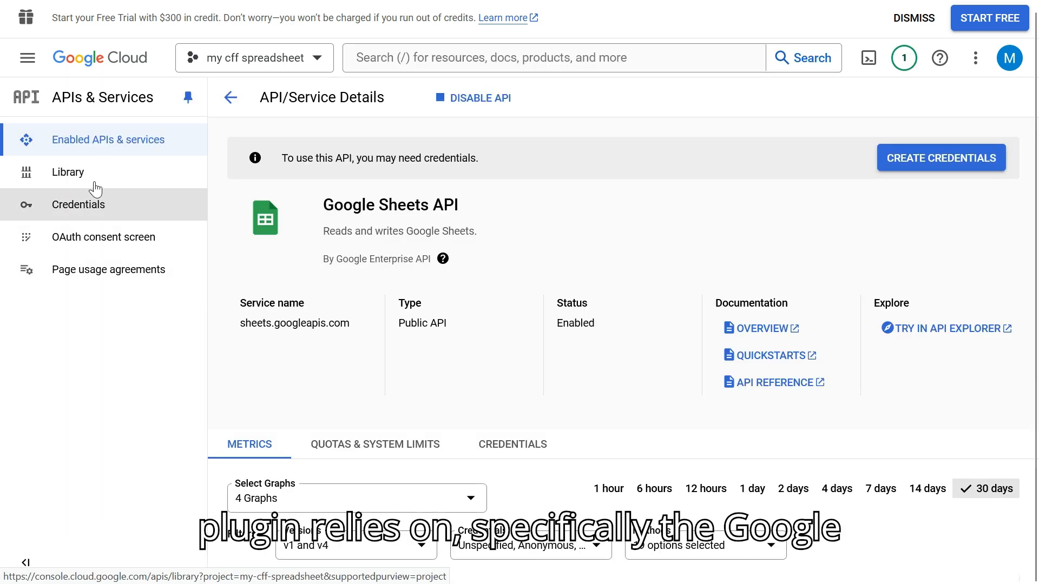
left_click(80, 173)
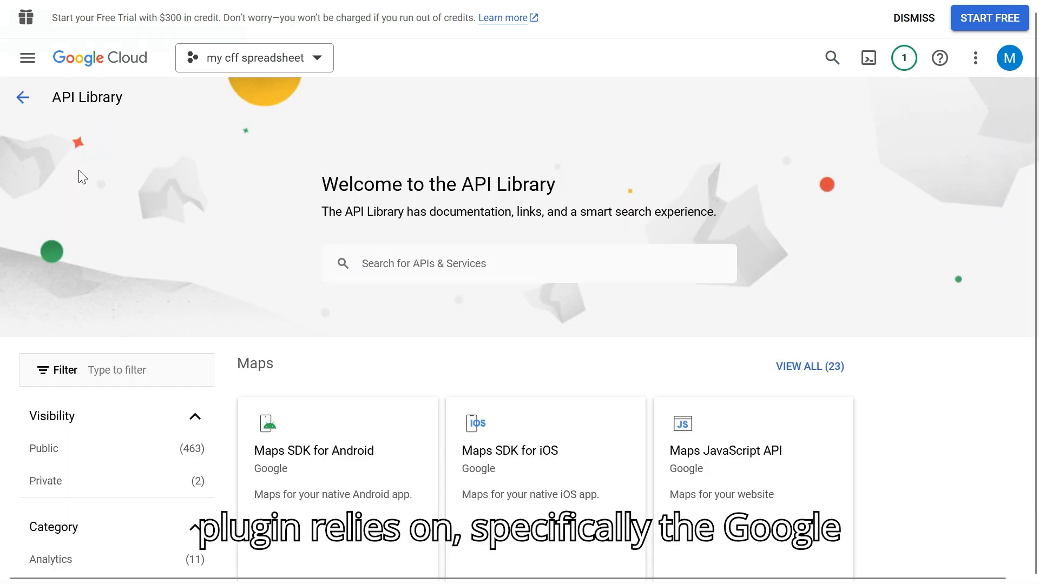
left_click(368, 264)
type("drive")
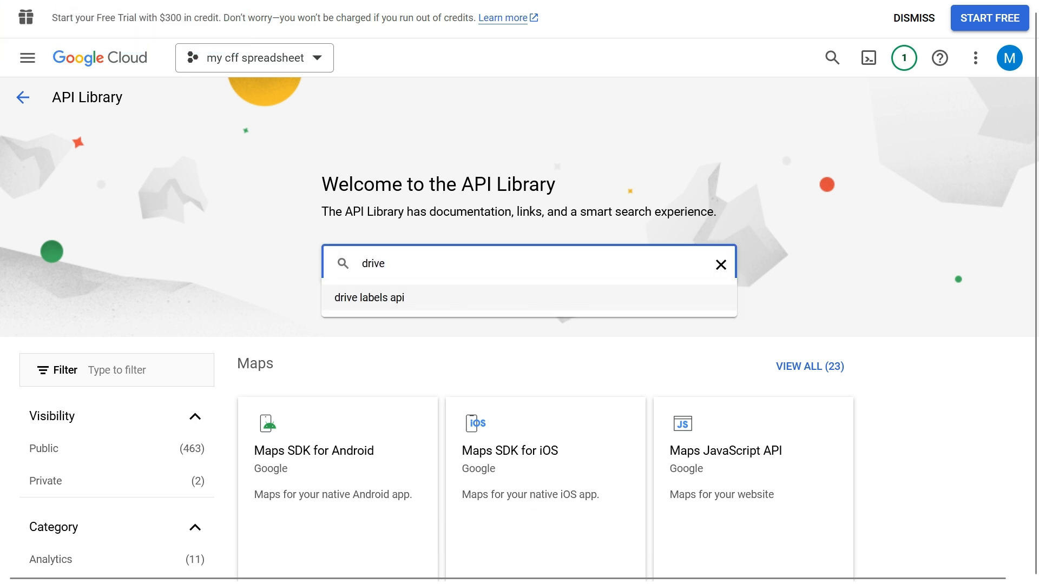
key("Return")
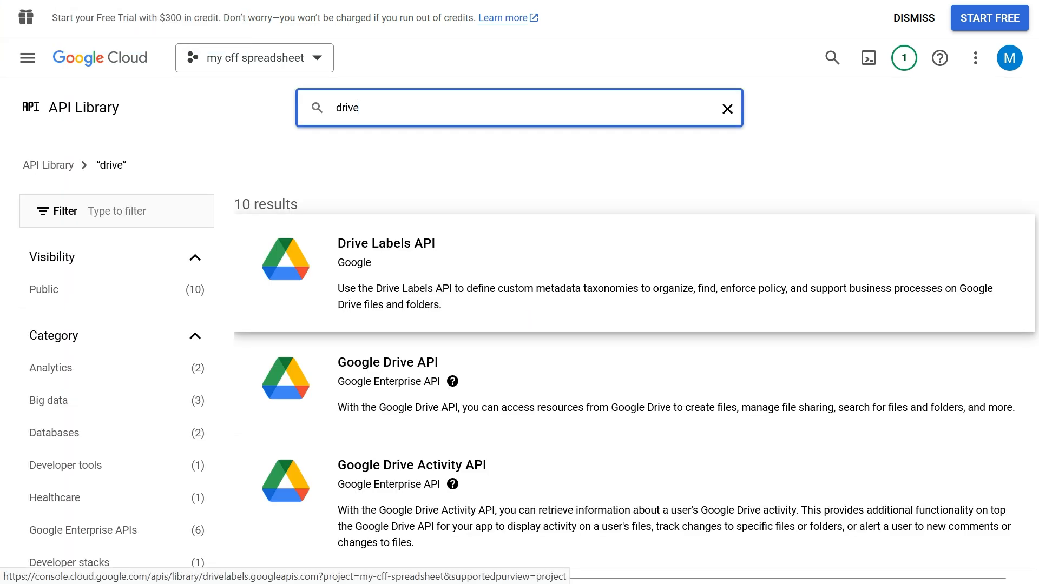
left_click(353, 379)
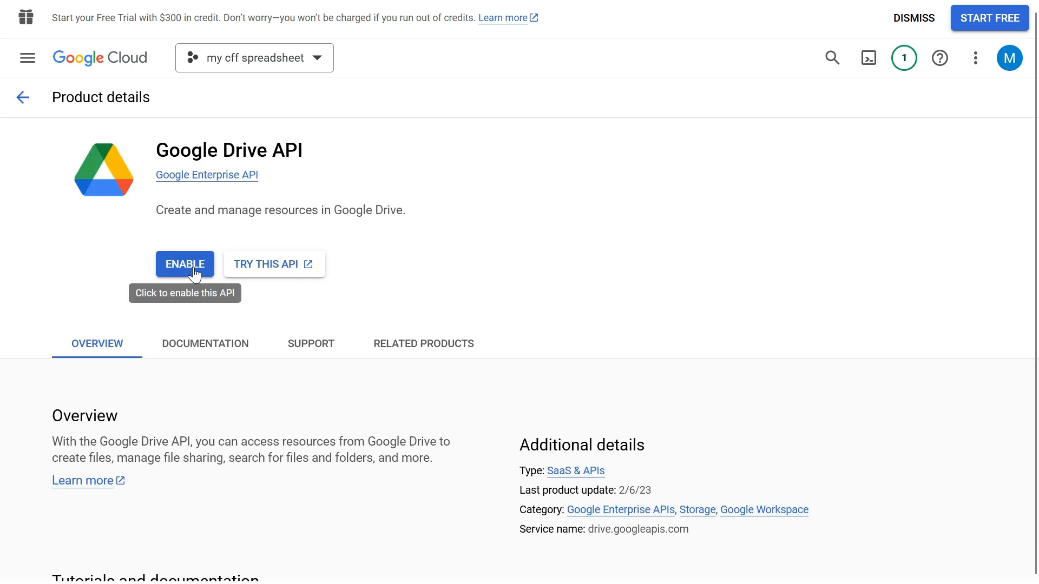
left_click(194, 271)
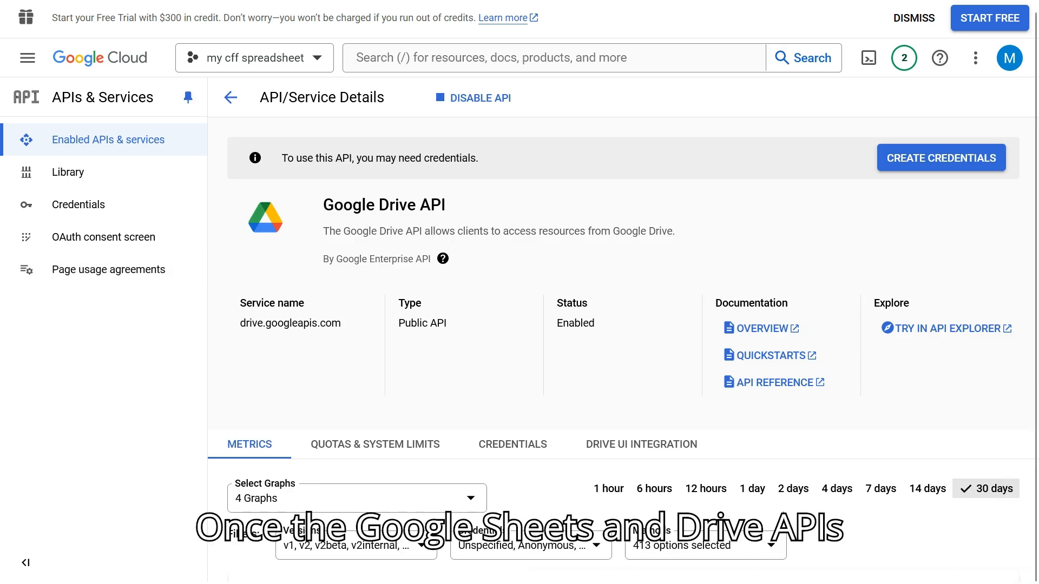
Step: Start creating credentials for the Google Drive API with User data as the accessed data type
left_click(945, 166)
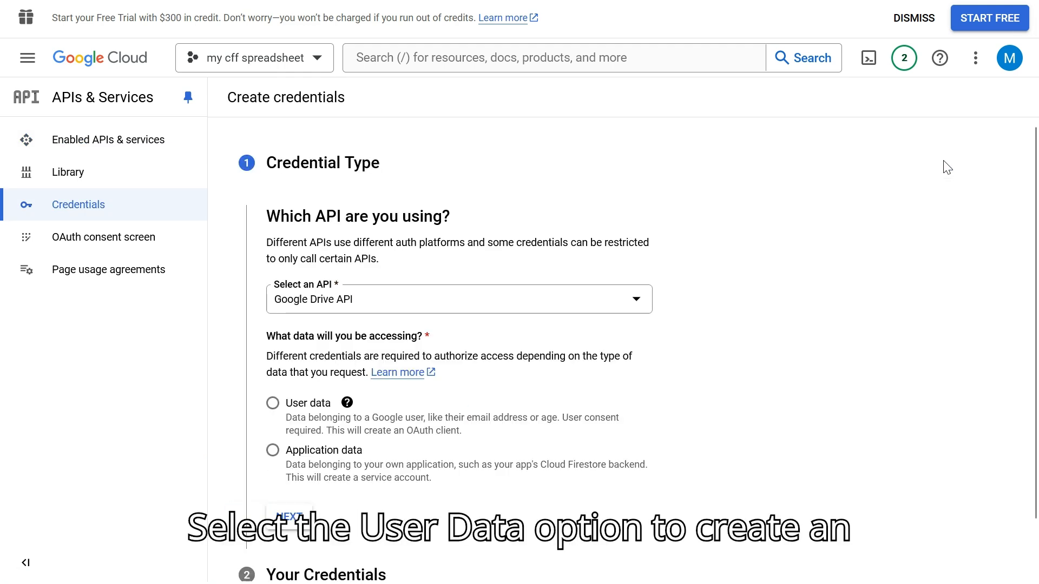
left_click(273, 404)
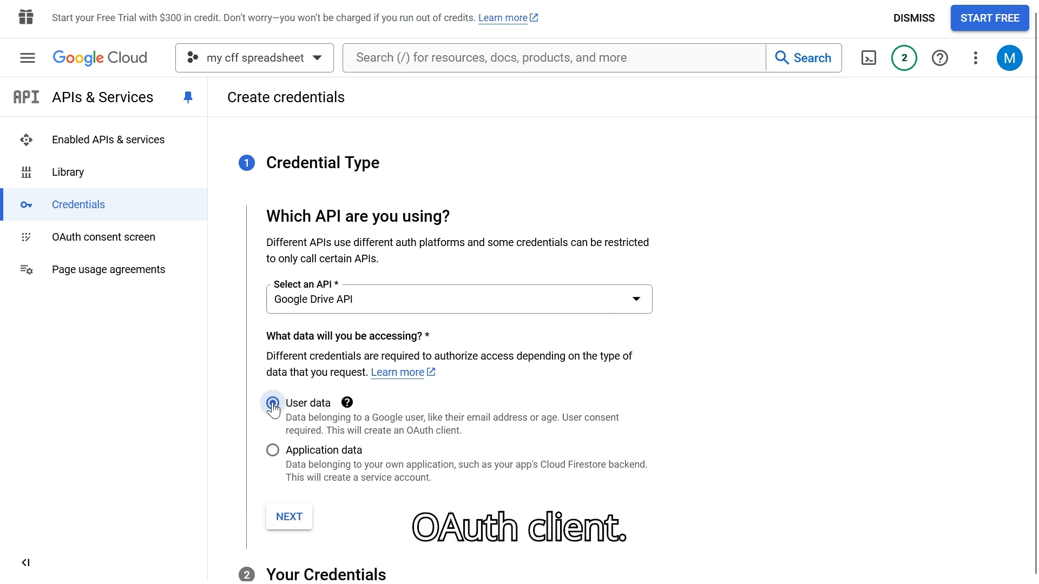
left_click(279, 514)
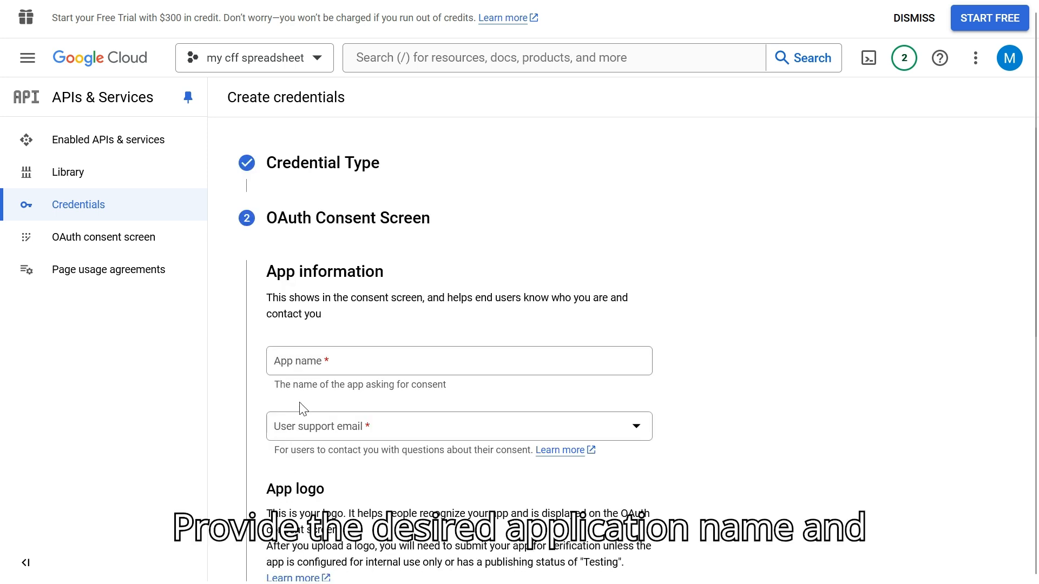
Step: Set the consent screen's app name to "cff-spreadsheet" and choose the account's e-mail as user support email
left_click(300, 368)
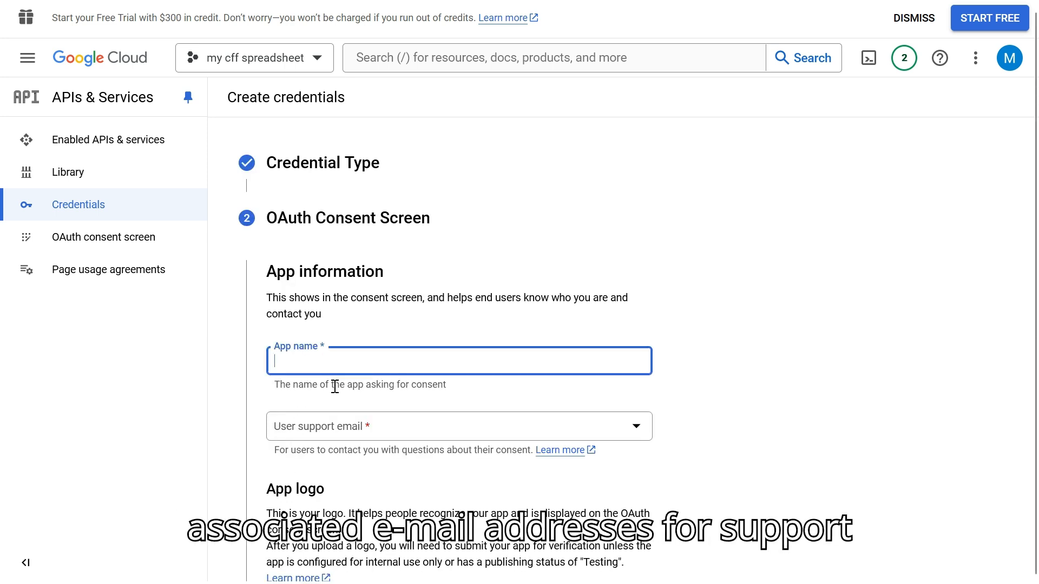
type("cff-spreadsheet")
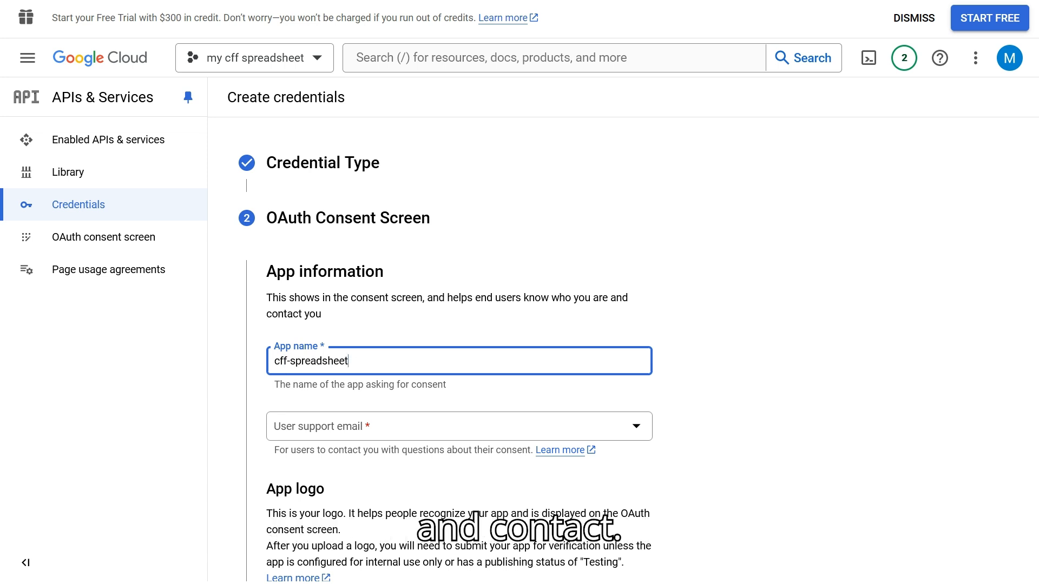
left_click(378, 436)
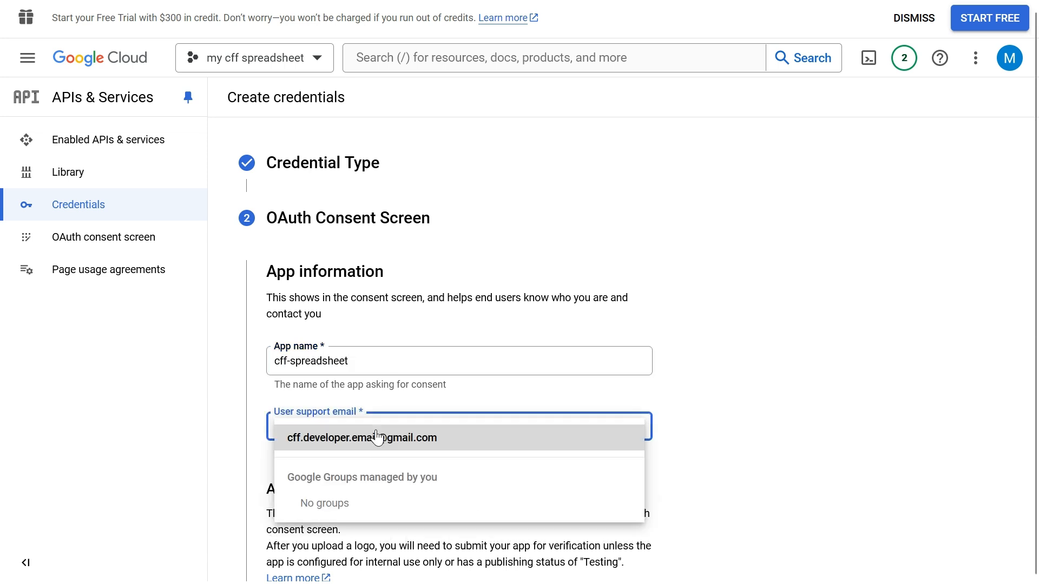
left_click(377, 437)
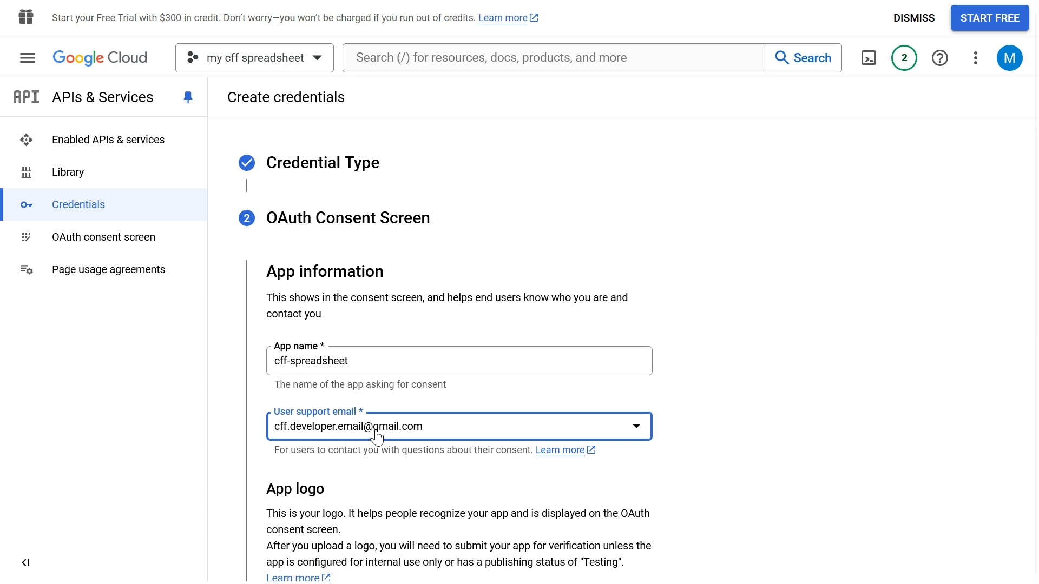
Step: Enter the developer contact e-mail address and save the OAuth consent screen information
scroll(374, 468, "down", 1)
scroll(372, 471, "down", 5)
left_click(366, 398)
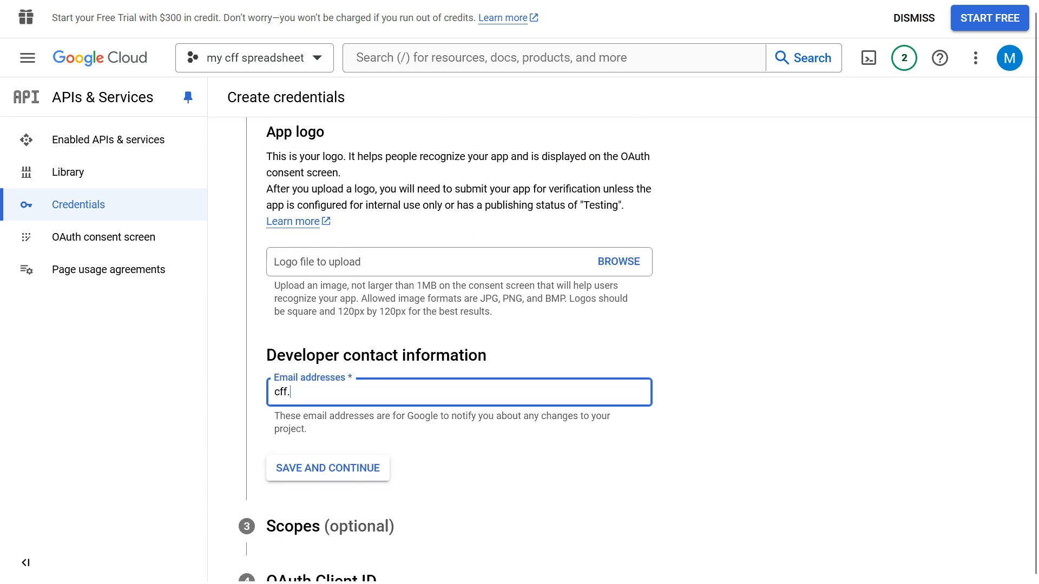
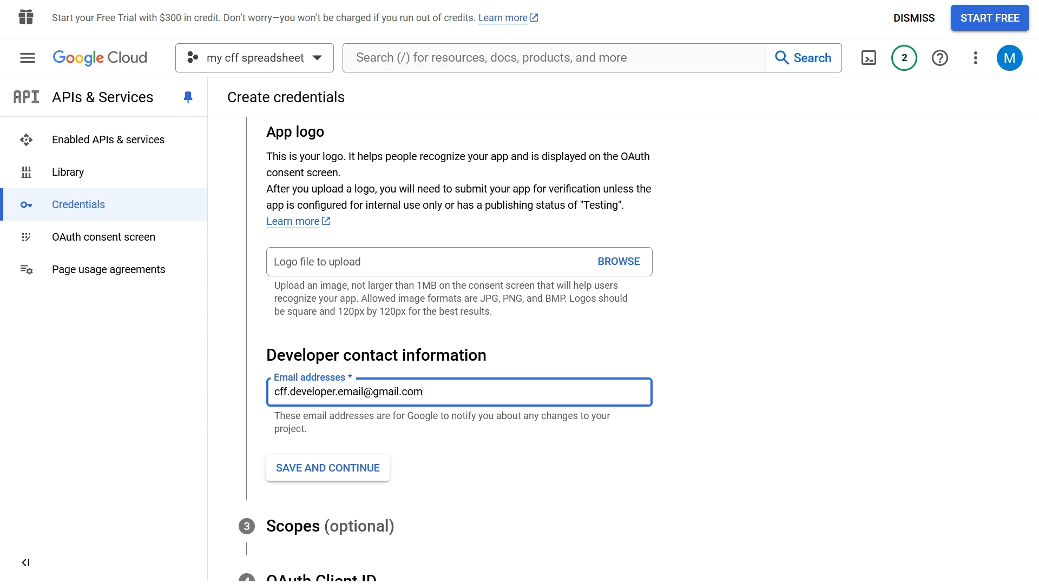
left_click(331, 468)
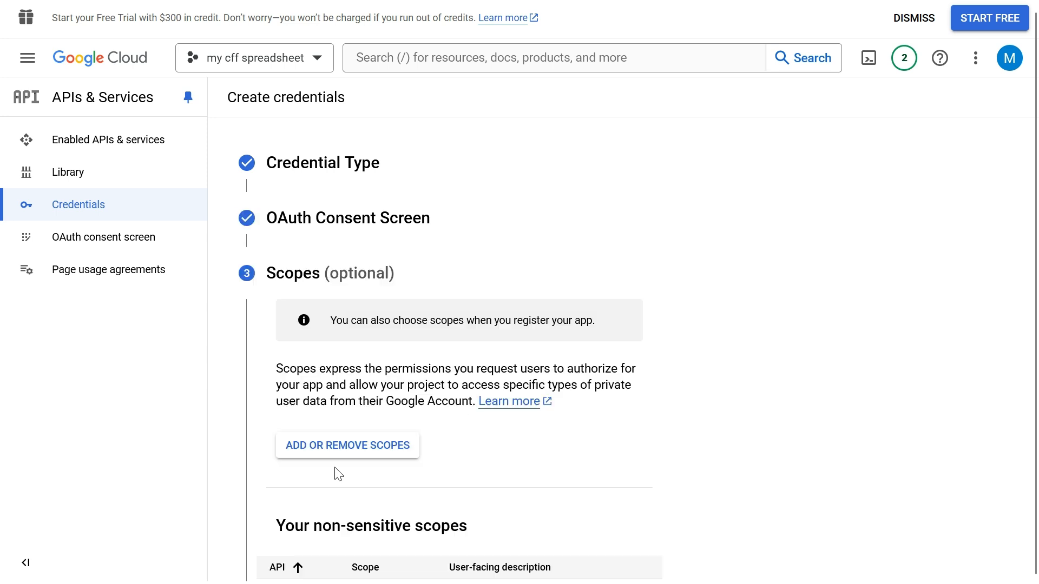
Step: Continue past the optional scopes without adding any and set the OAuth client's application type to Web application
scroll(336, 471, "down", 10)
left_click(337, 412)
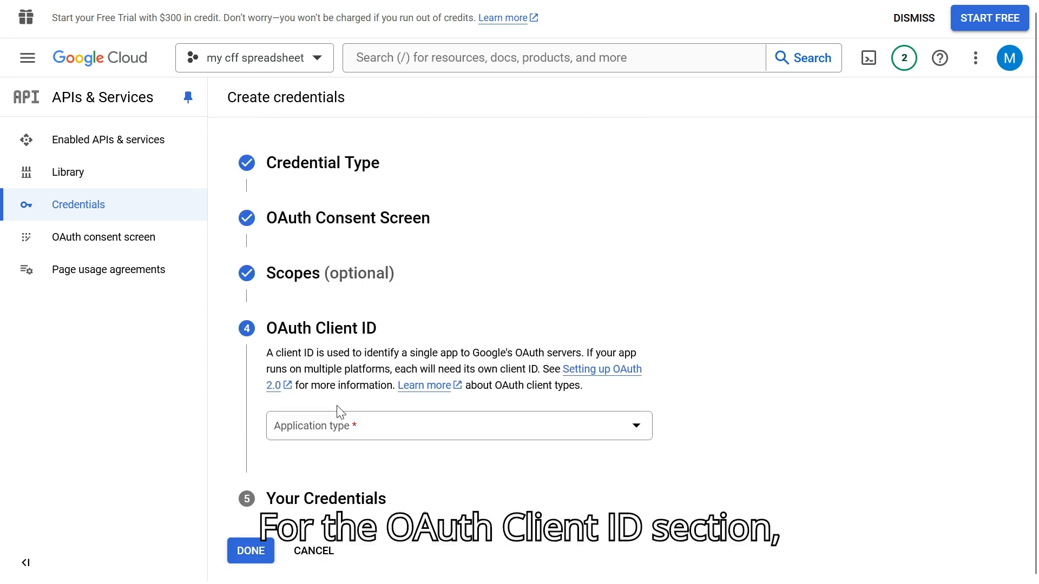
left_click(331, 426)
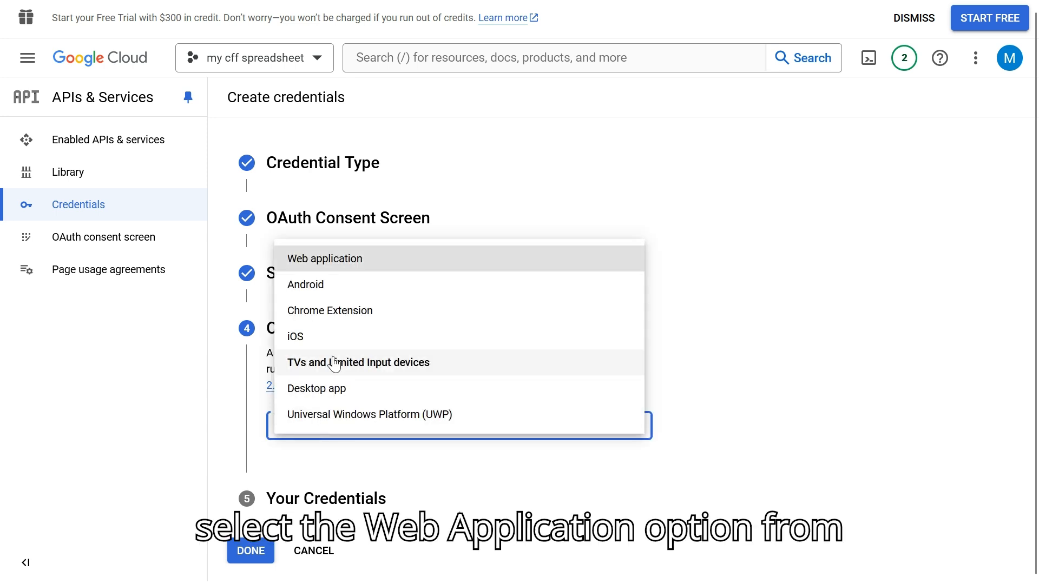
left_click(328, 260)
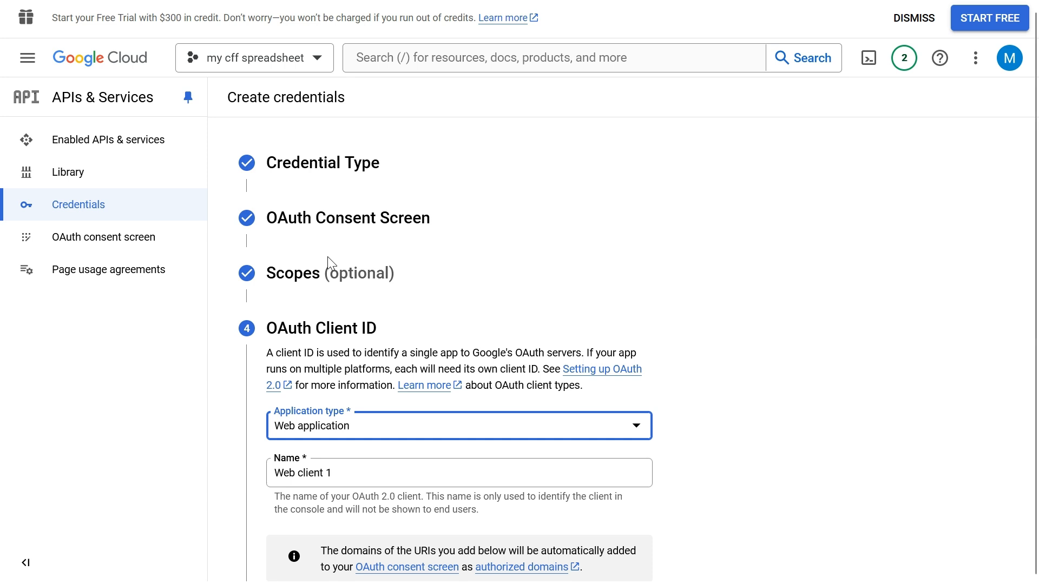
scroll(328, 257, "down", 3)
scroll(328, 262, "down", 5)
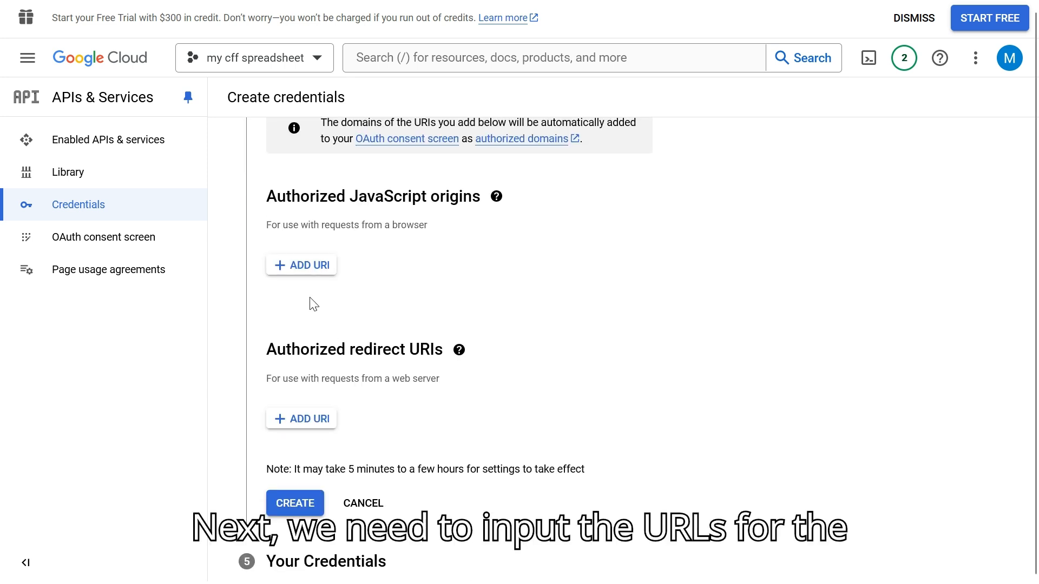
left_click(317, 269)
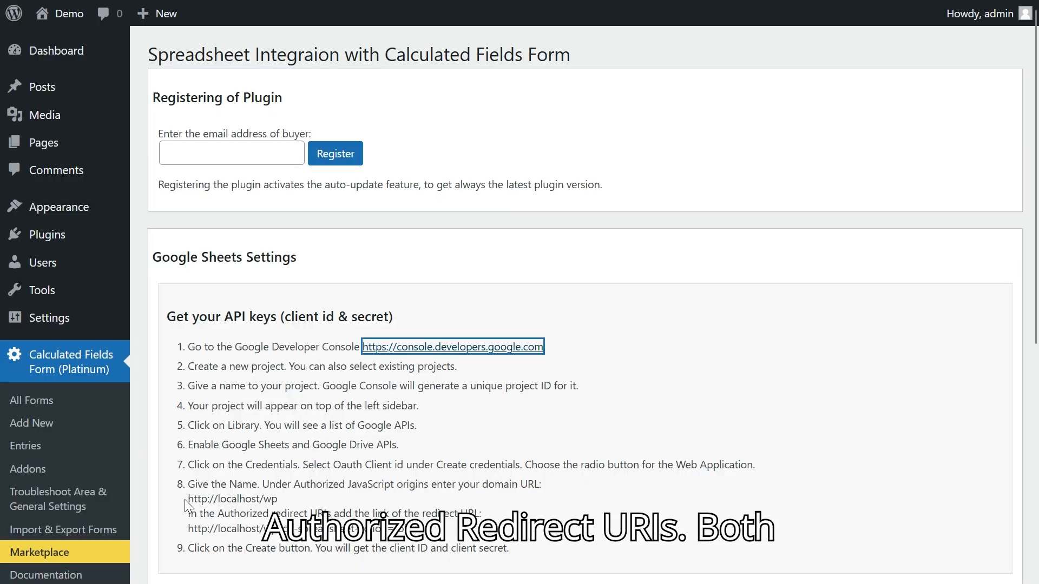
left_click_drag(186, 499, 261, 496)
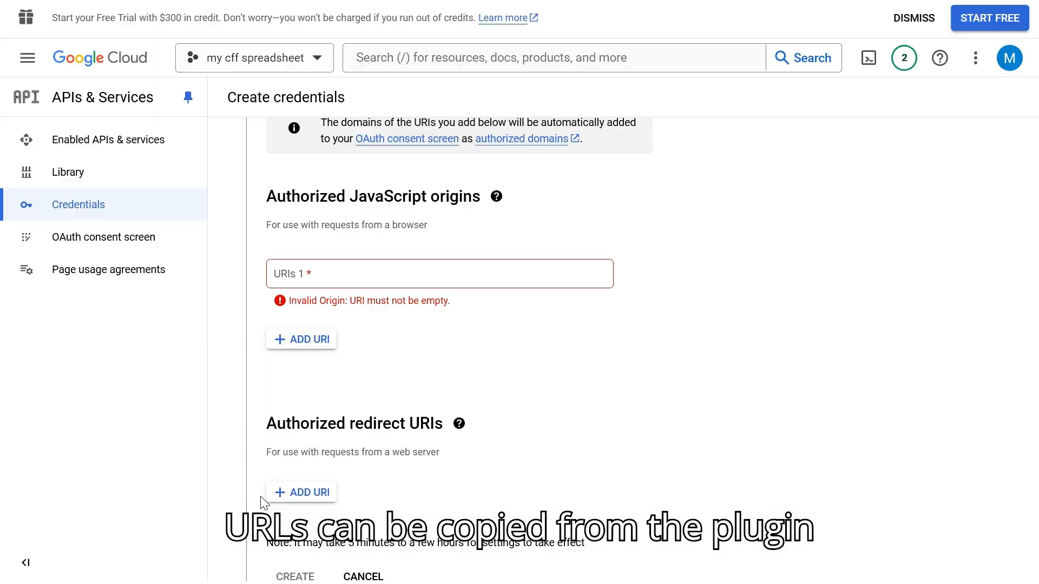
key("ctrl+v")
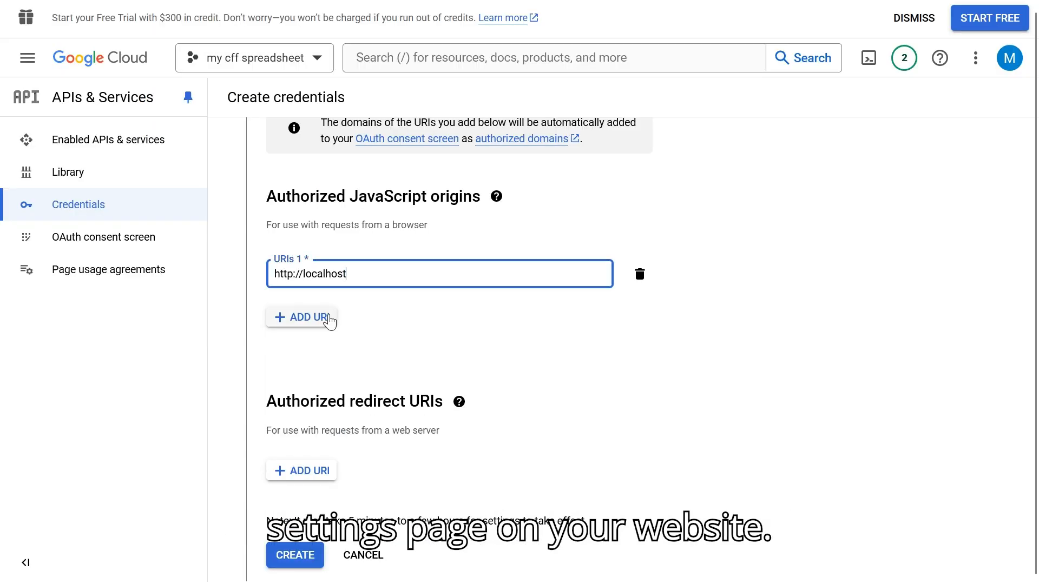
left_click(305, 470)
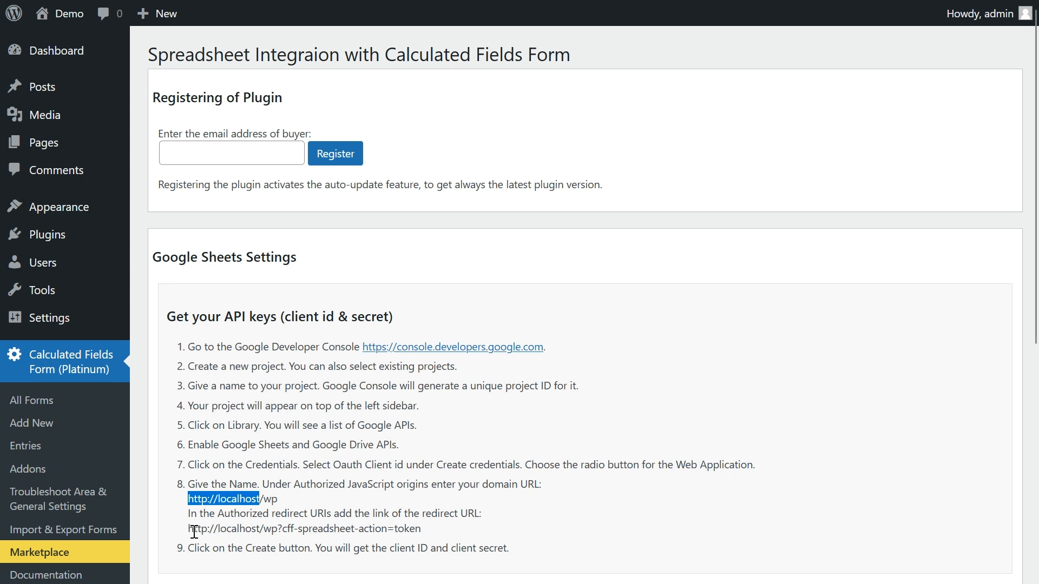
left_click_drag(190, 531, 421, 533)
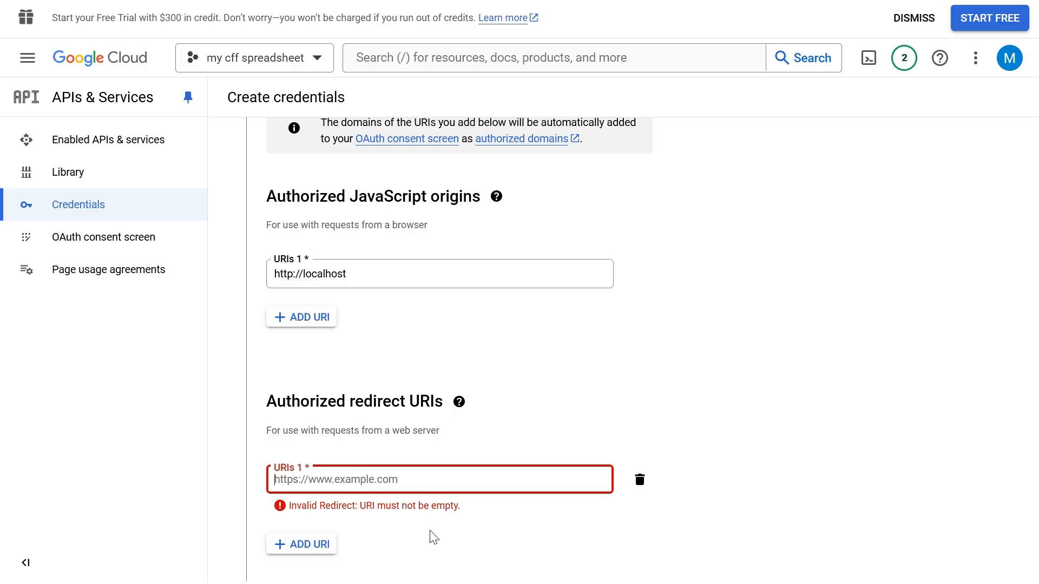
type("http://localhost/wp?cff-spreadsheet-action=token")
scroll(399, 509, "down", 3)
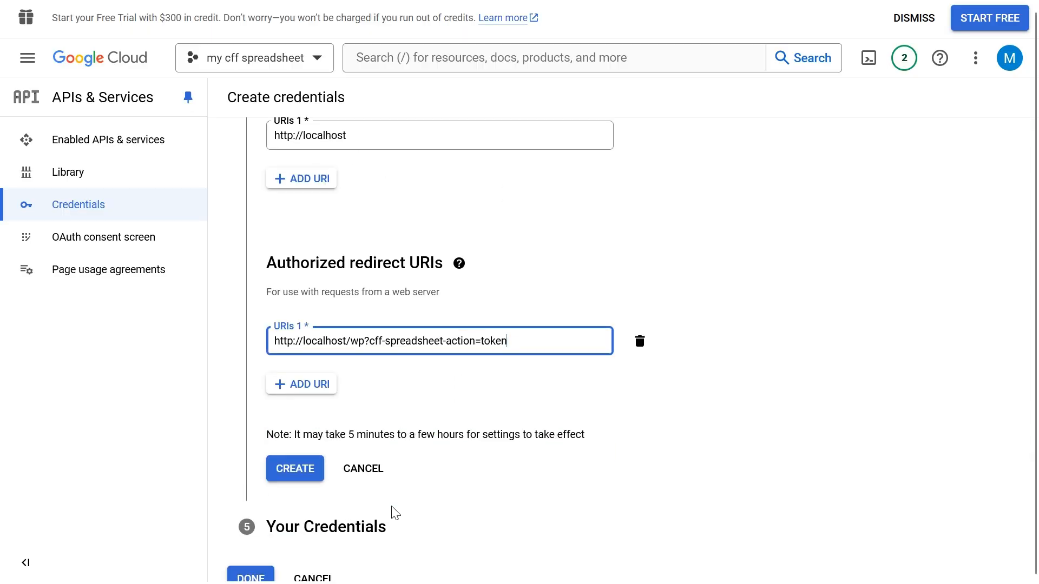
left_click(295, 459)
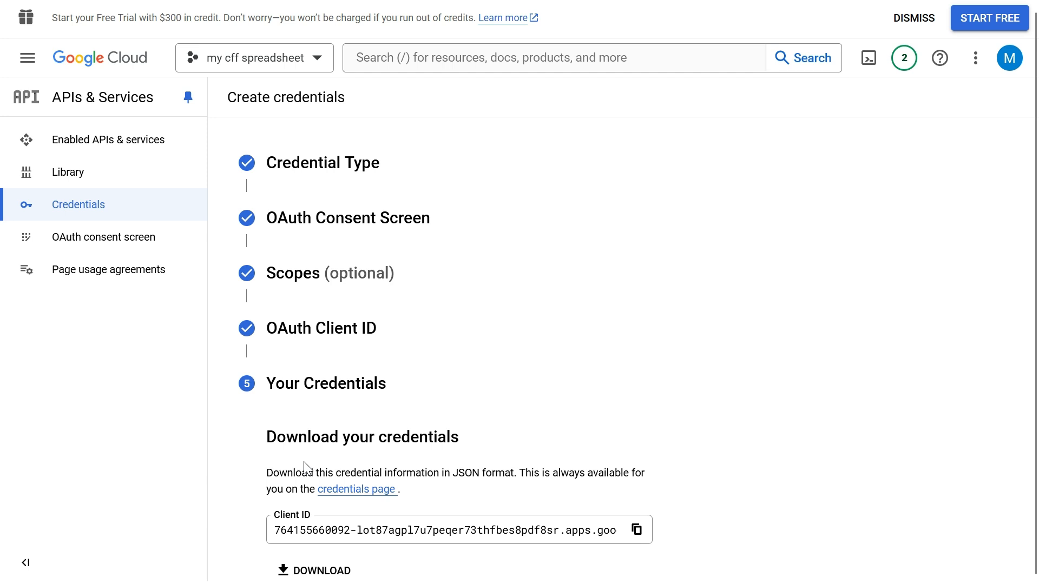
scroll(306, 466, "down", 4)
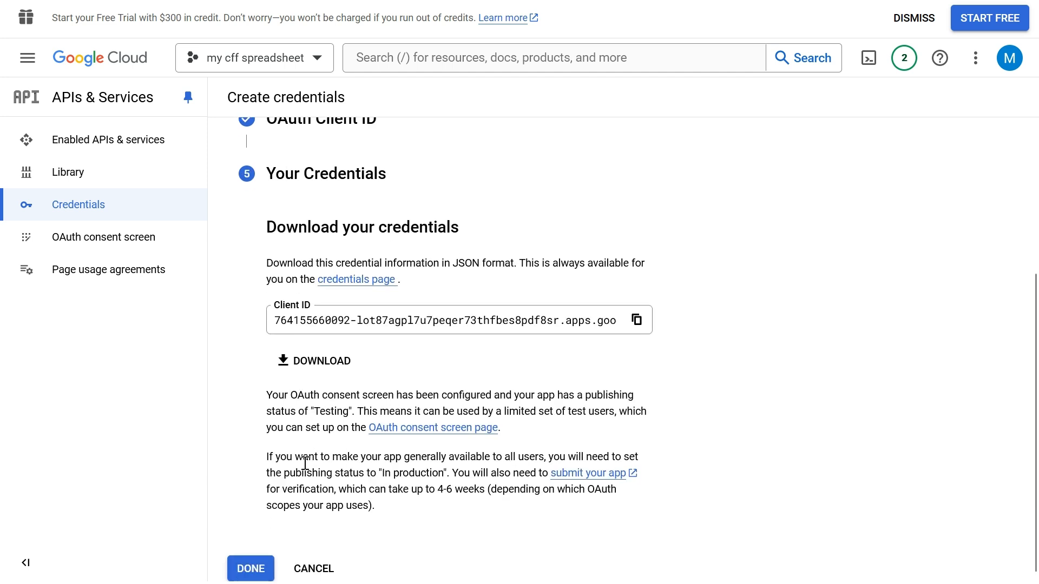
Step: Finish the credentials setup and add the developer's Google account e-mail as a test user on the OAuth consent screen
left_click(261, 569)
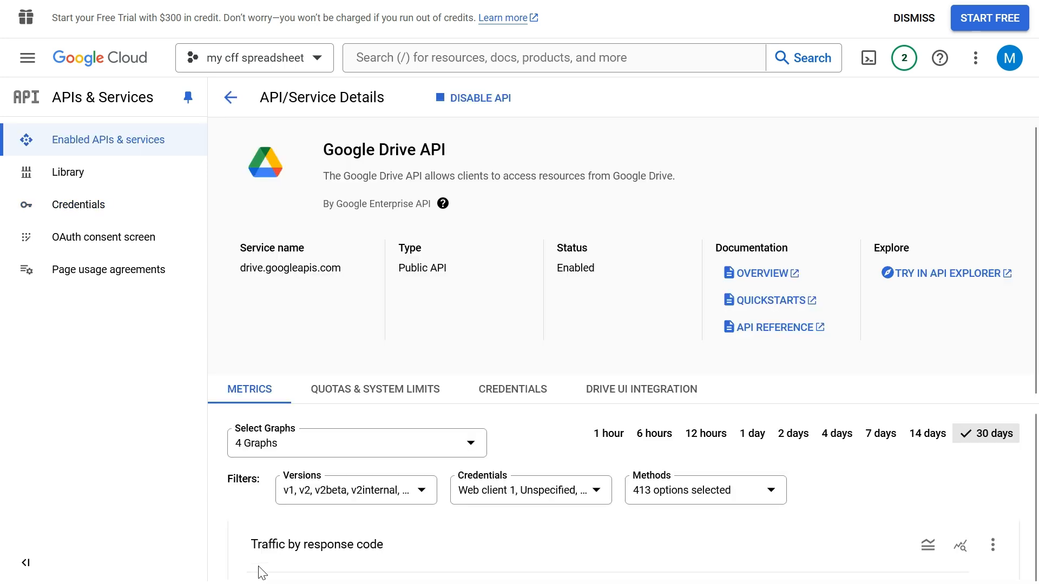
left_click(113, 240)
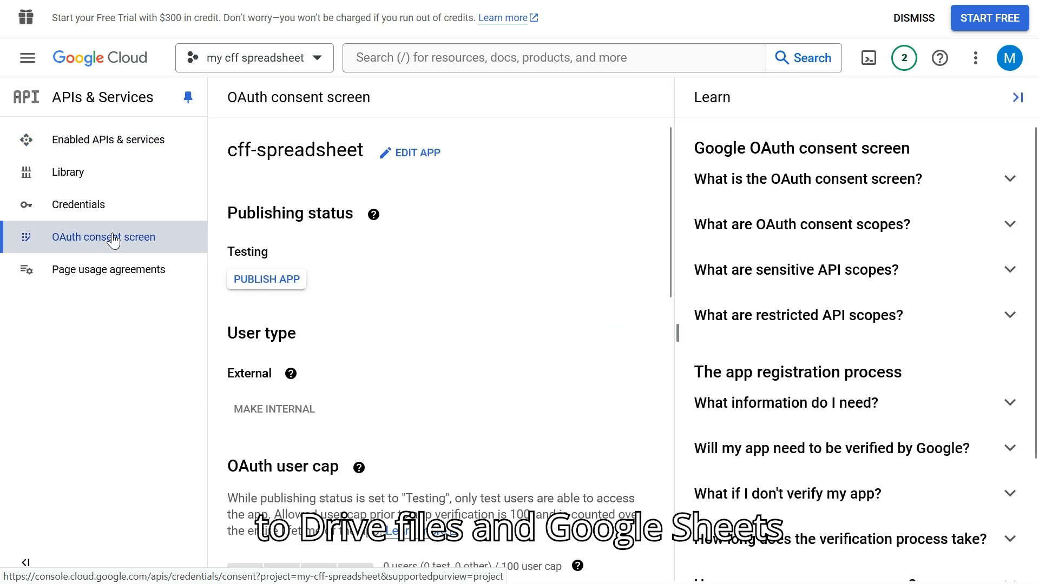
scroll(363, 311, "down", 7)
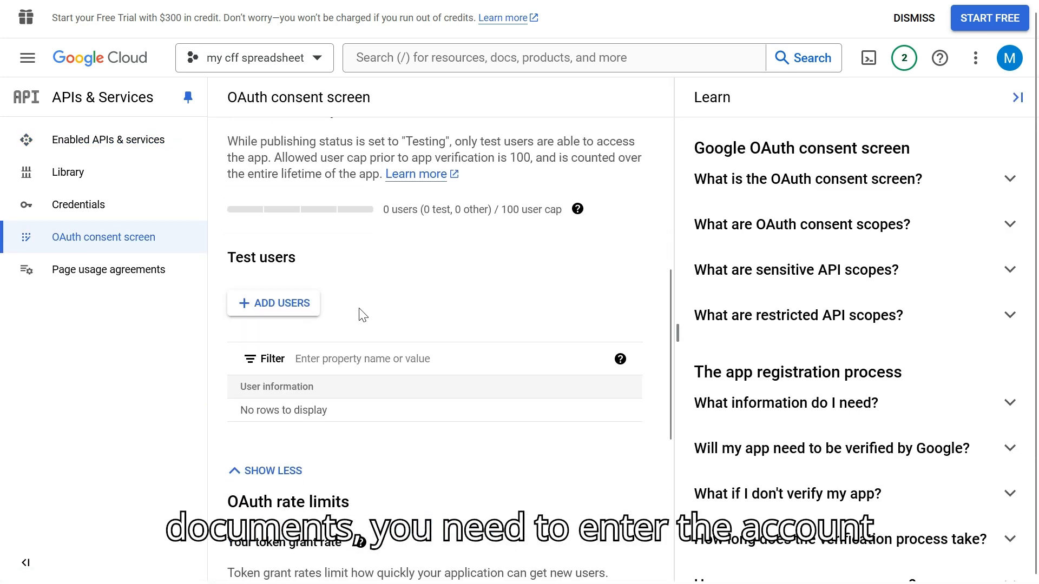
left_click(275, 312)
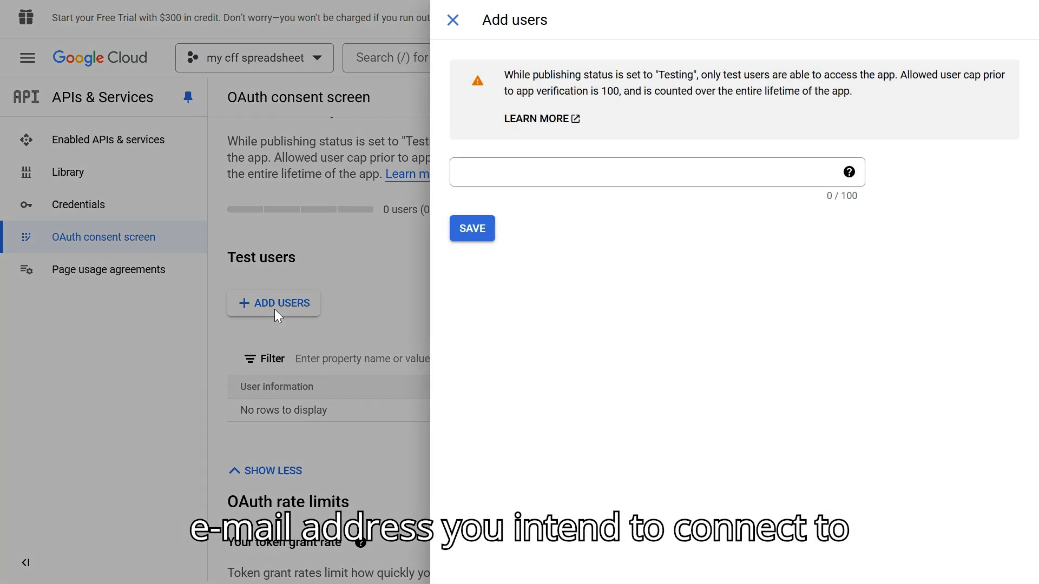
left_click(471, 178)
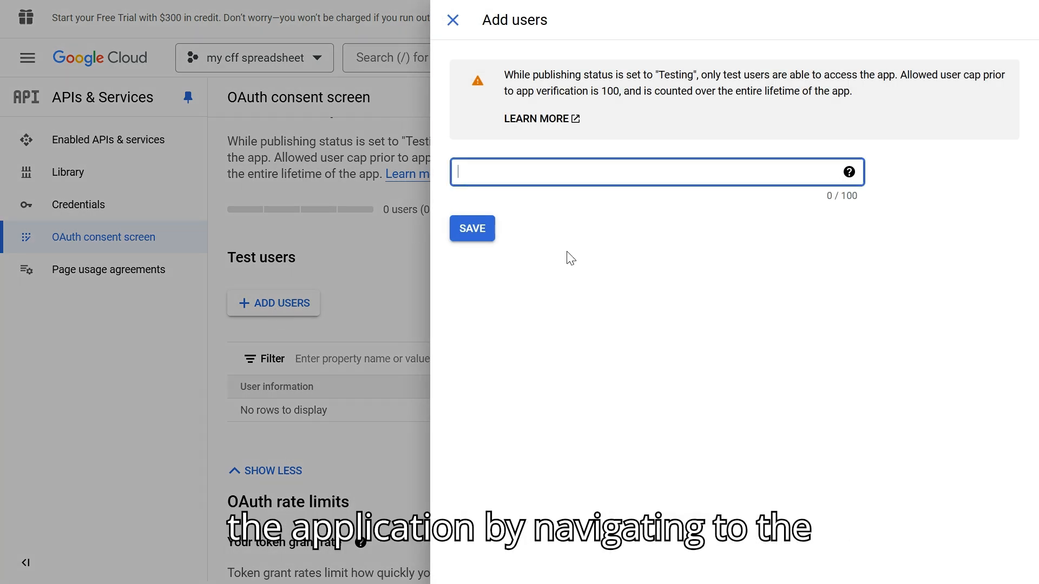
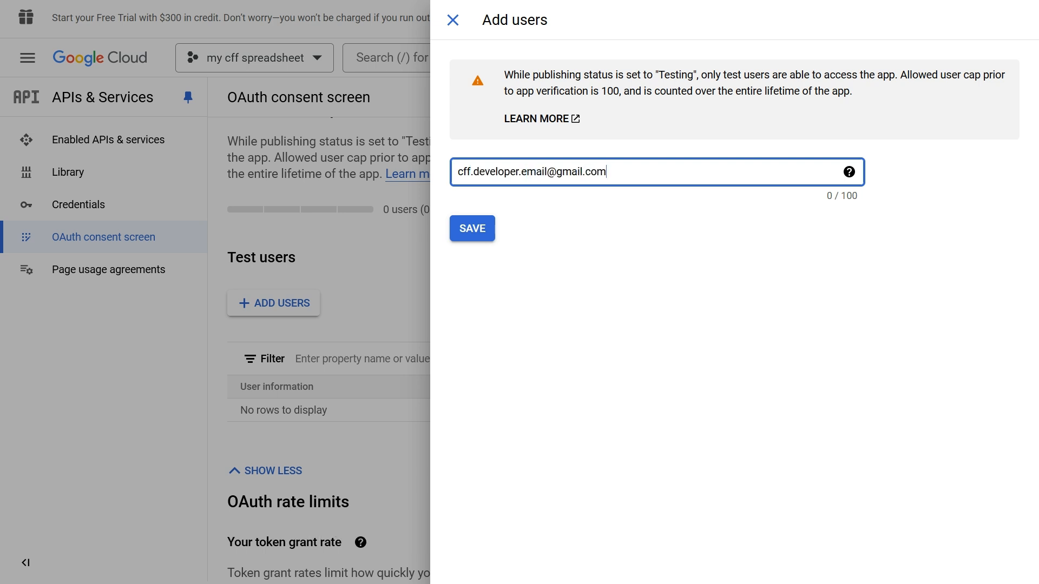
left_click(461, 233)
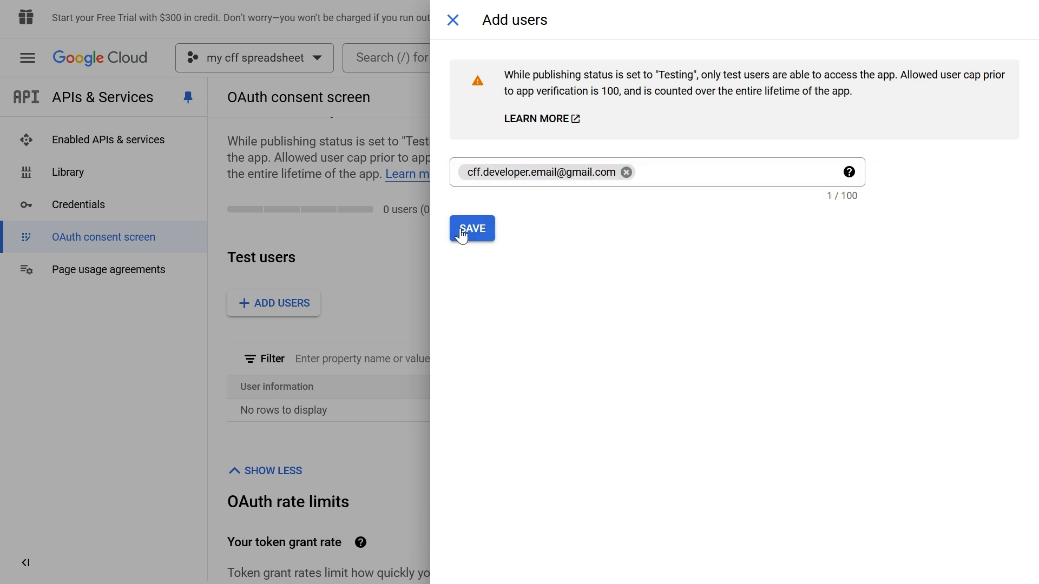
left_click(461, 231)
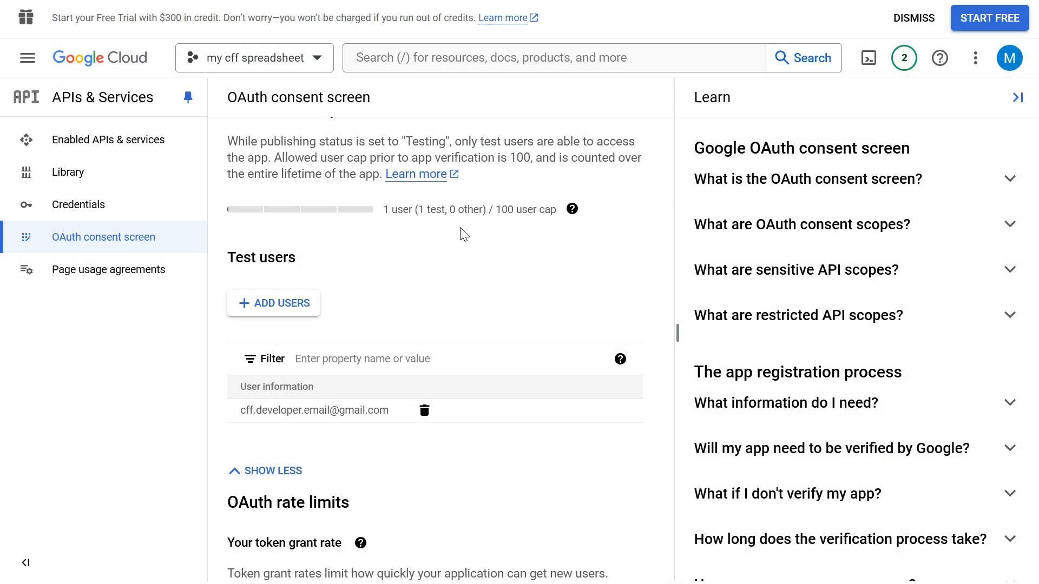
Step: Copy Web client 1's client ID from the project credentials into the Client ID field of the WordPress plugin's Google Sheets settings
left_click(98, 205)
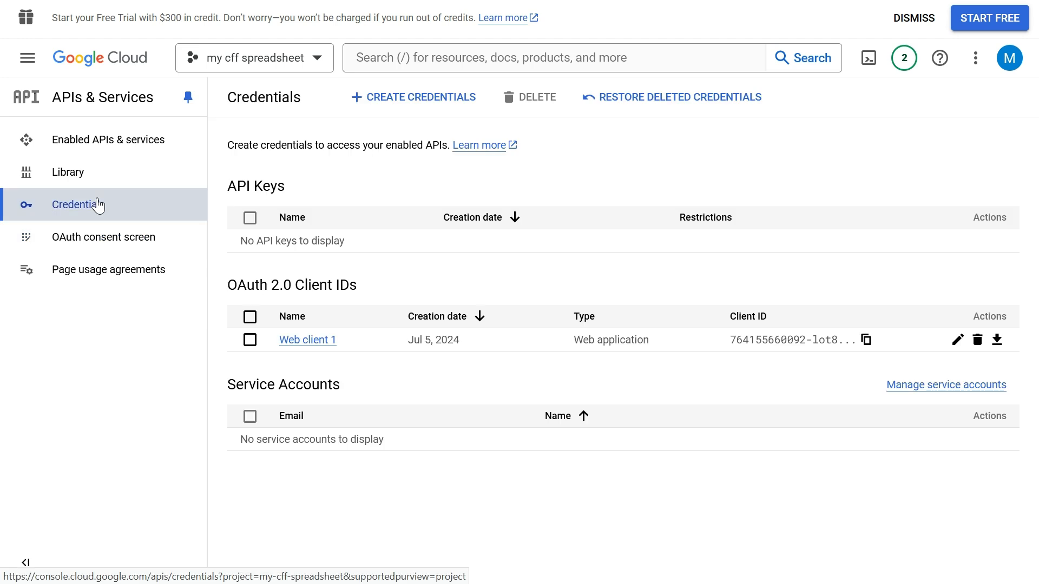
left_click(866, 340)
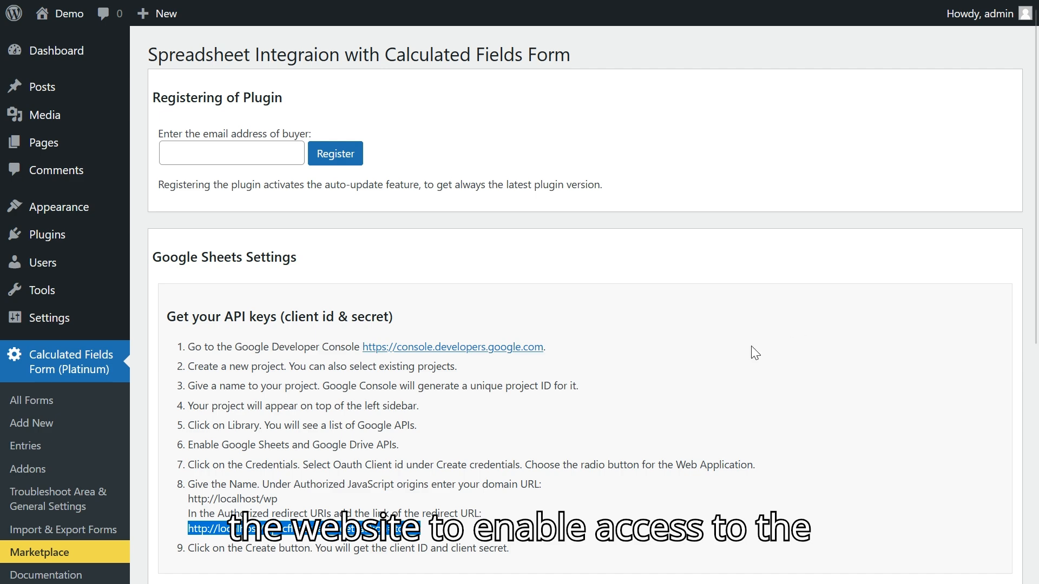
scroll(753, 347, "down", 7)
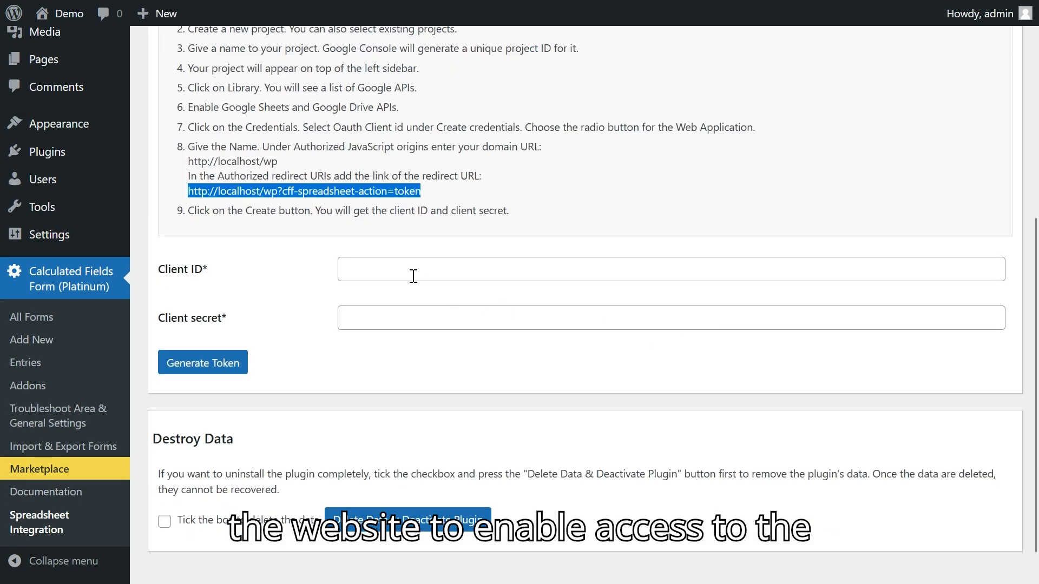
left_click(397, 267)
key("ctrl+v")
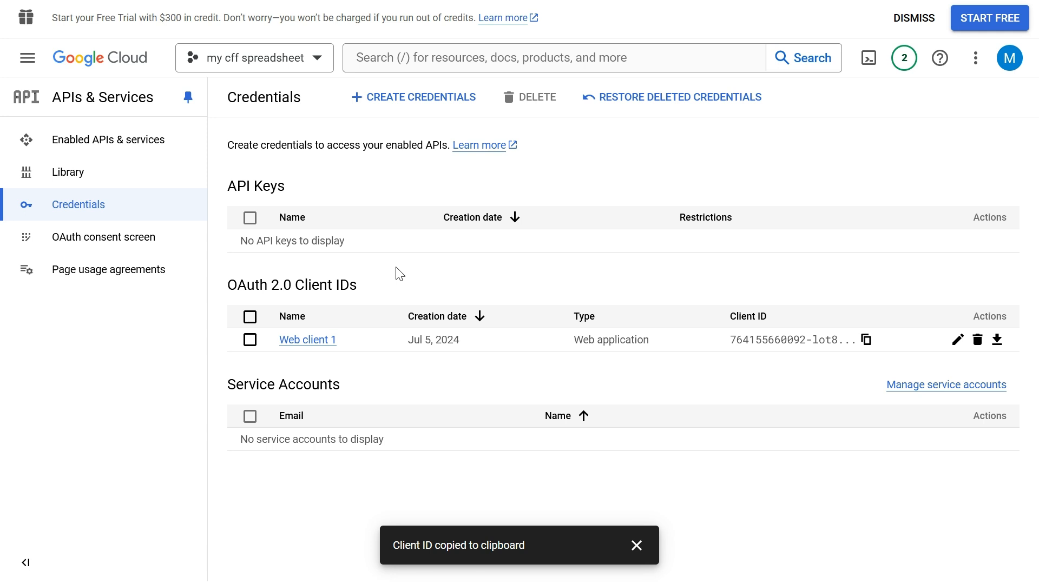
Step: Copy the client secret from Web client 1's details in Google Cloud into the WordPress plugin's Client secret field
left_click(958, 341)
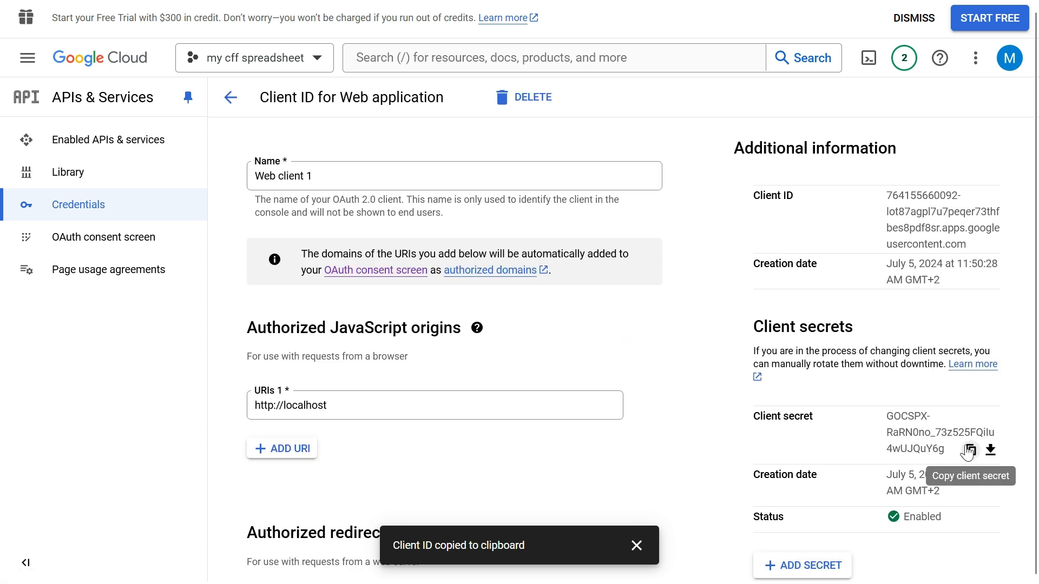
left_click(969, 450)
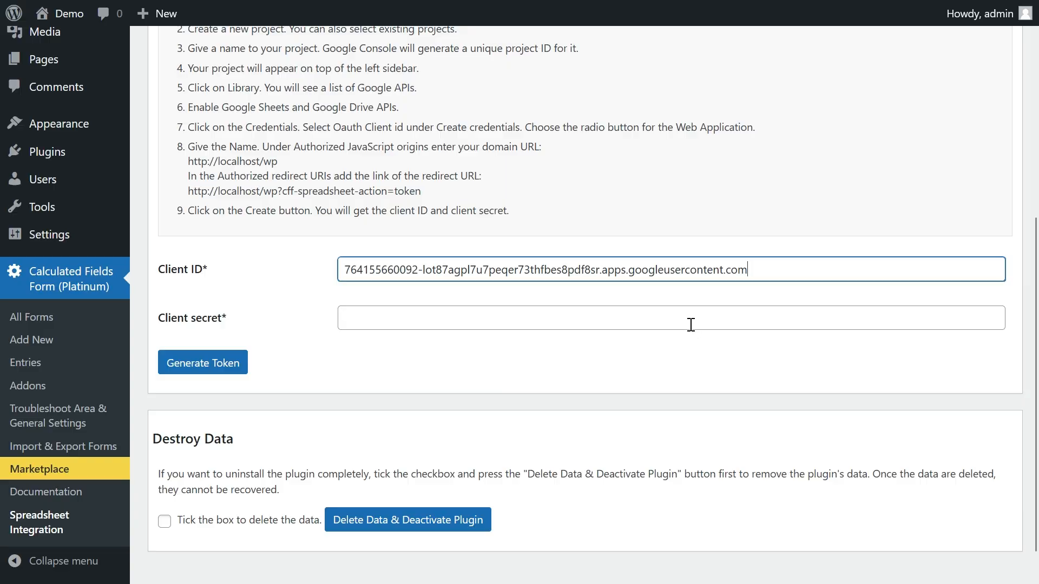
left_click(692, 325)
key("ctrl+v")
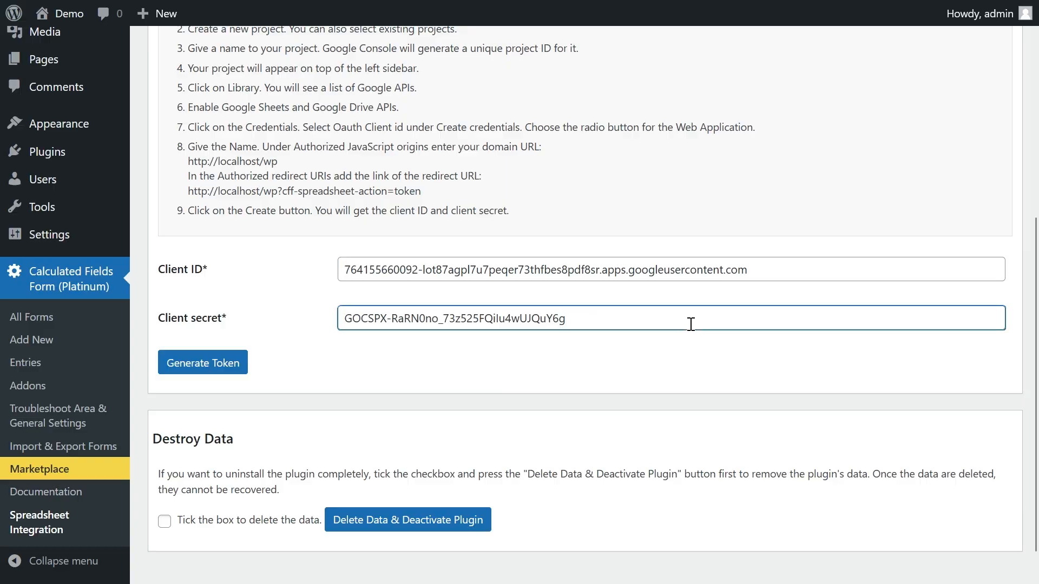
Step: Generate the plugin's token and sign in to Google with the test user's e-mail address and account password
left_click(228, 367)
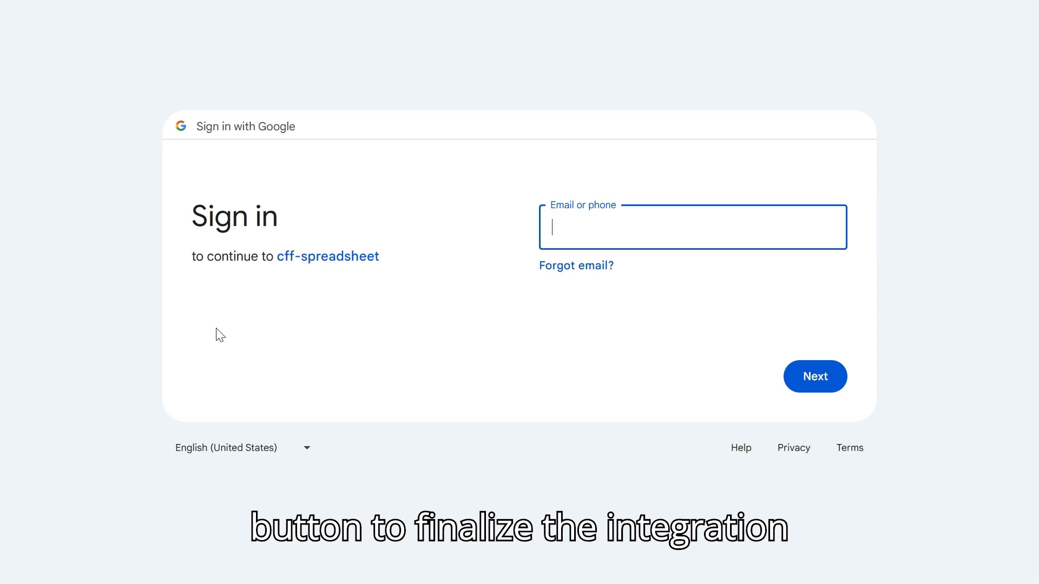
left_click(821, 378)
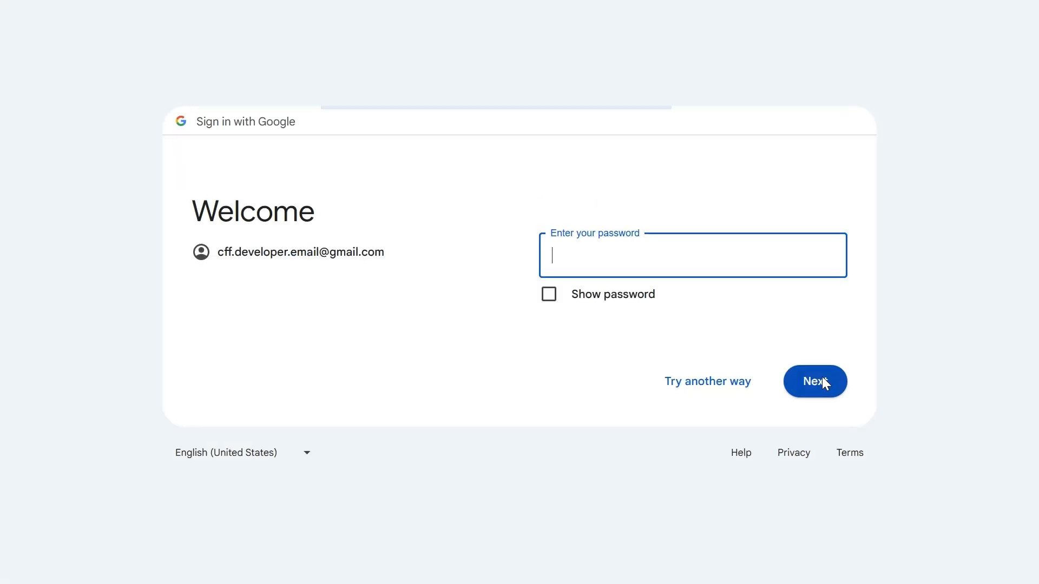
key("ctrl+v")
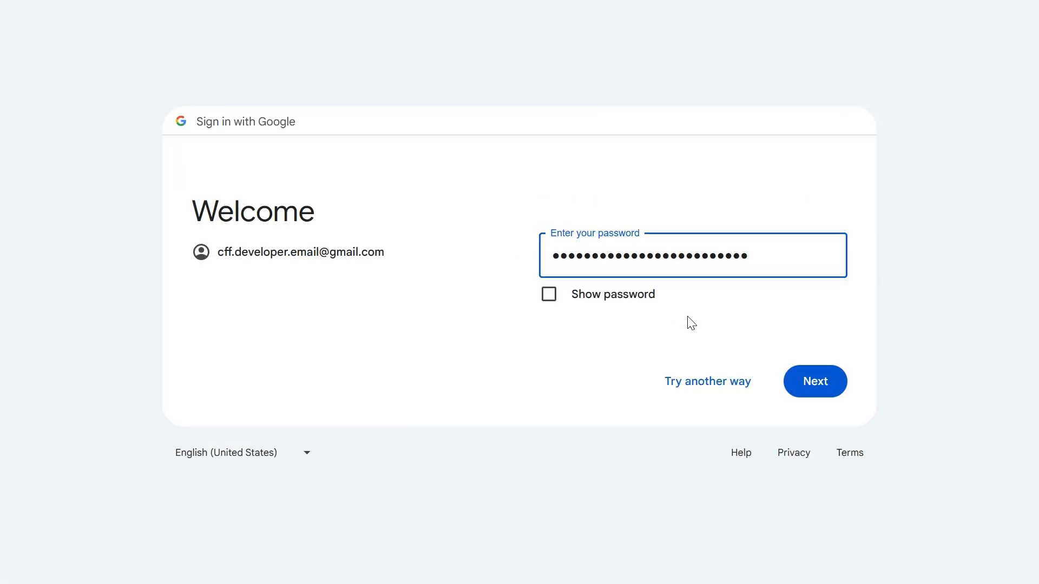
left_click(803, 381)
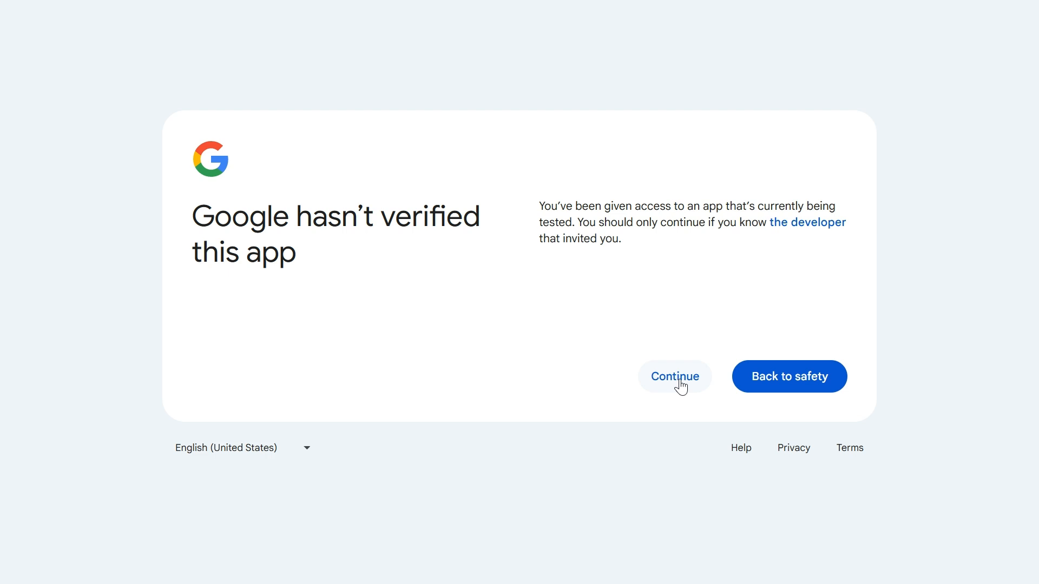
Step: Continue past the unverified-app notice and grant cff-spreadsheet access to all Google Drive files and Google Sheets spreadsheets
left_click(680, 381)
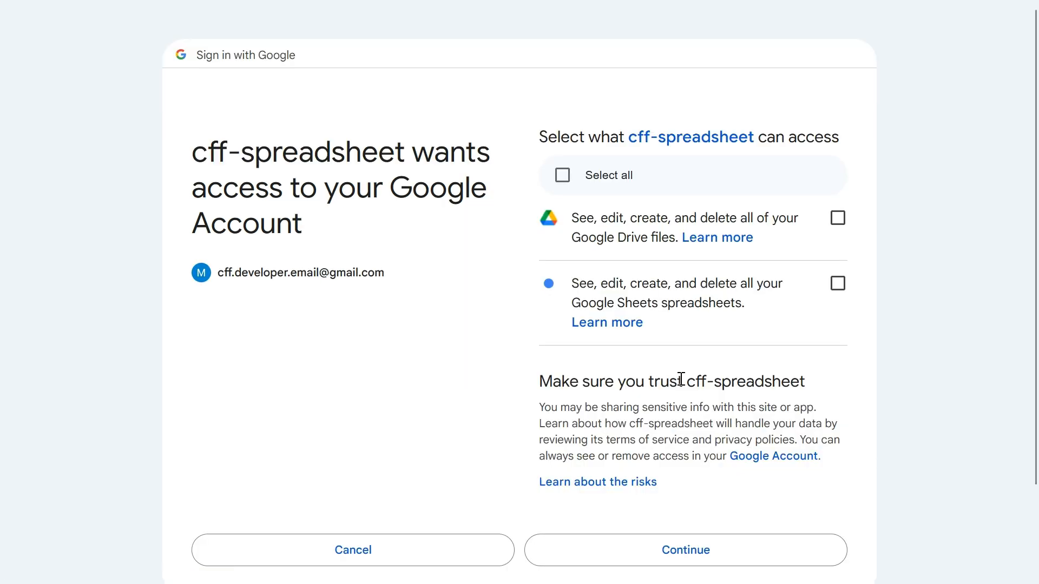
left_click(563, 175)
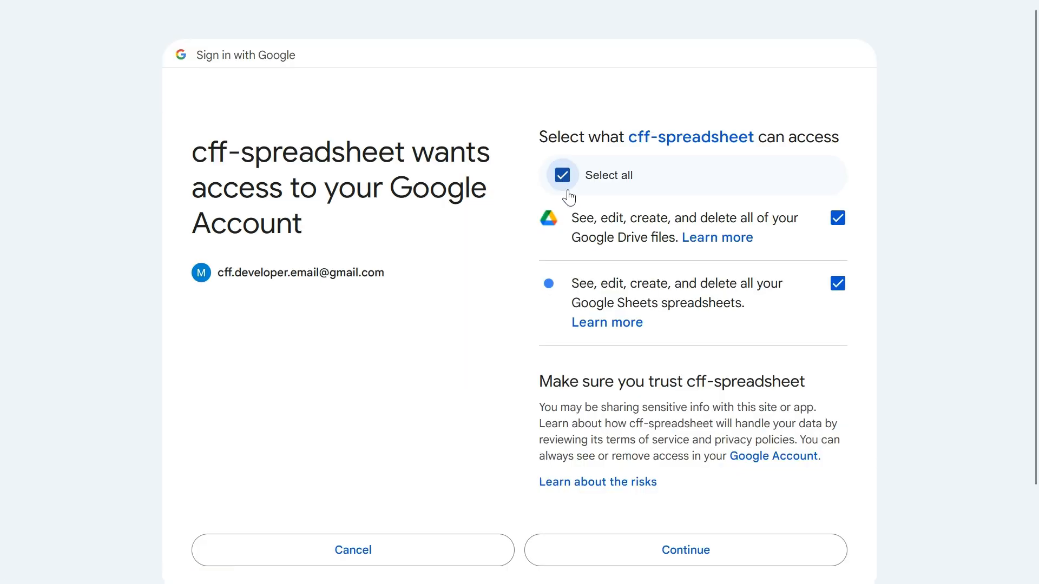
left_click(660, 552)
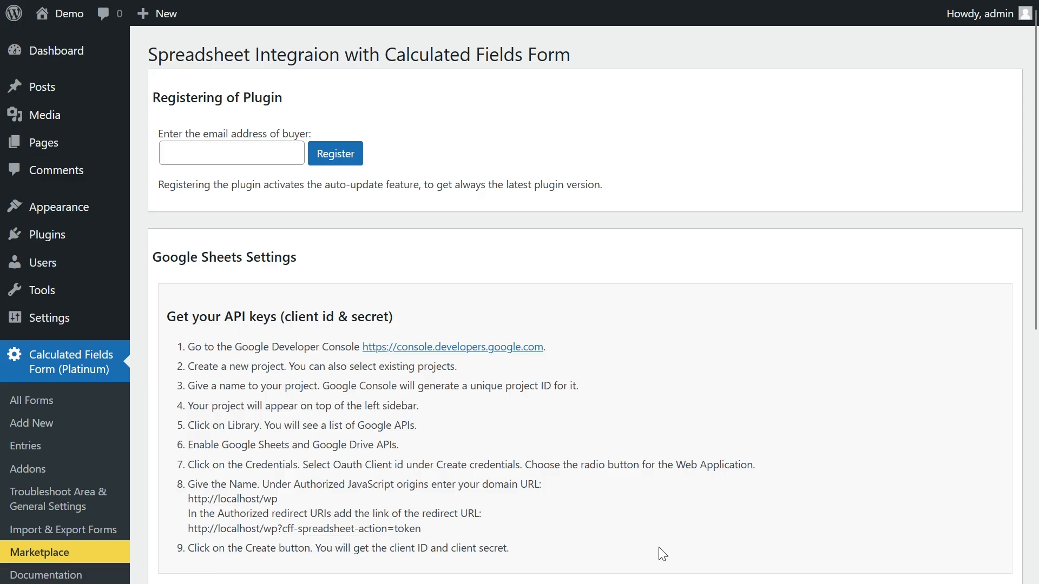
scroll(704, 435, "down", 8)
middle_click(670, 390)
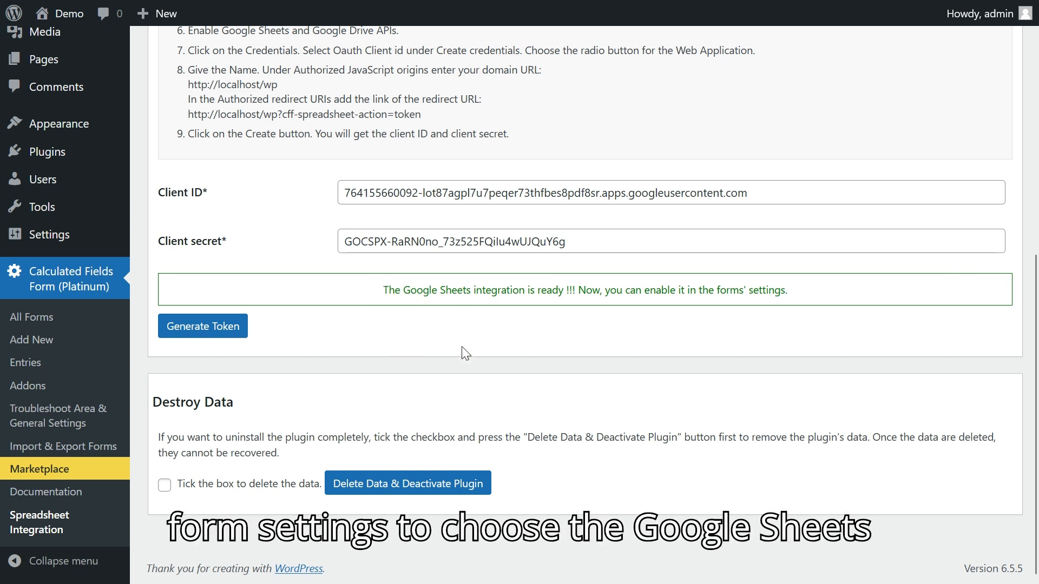